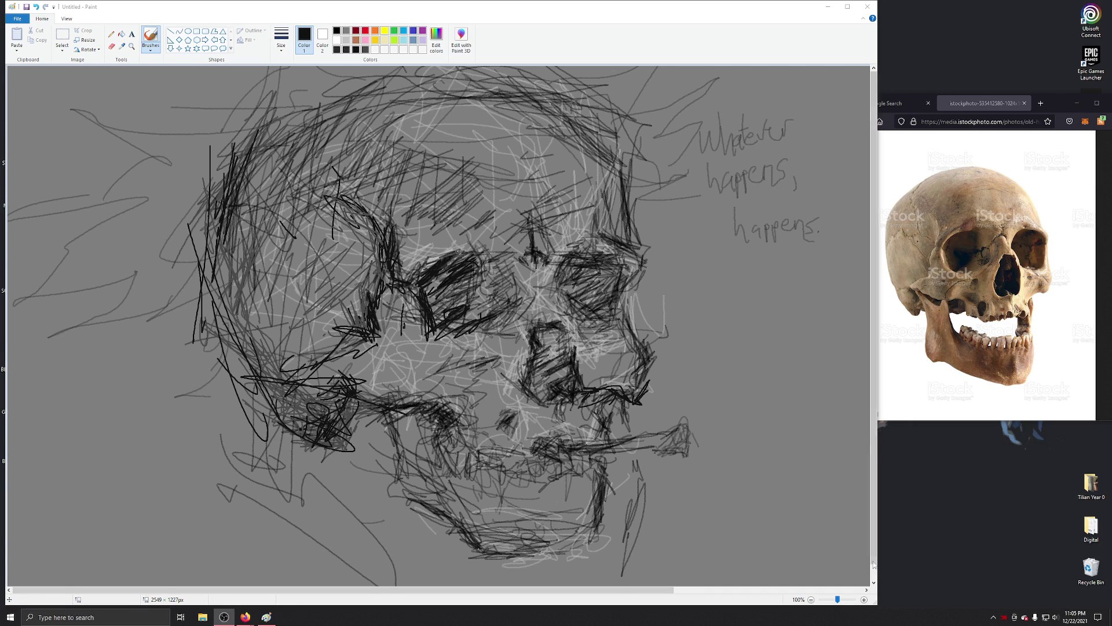
# Add a flat oval beneath the skull's chin, and start a new blank picture without saving the skull sketch
pyautogui.moveTo(513, 570)
pyautogui.mouseDown()
pyautogui.moveTo(585, 569)
pyautogui.moveTo(539, 561)
pyautogui.mouseUp()
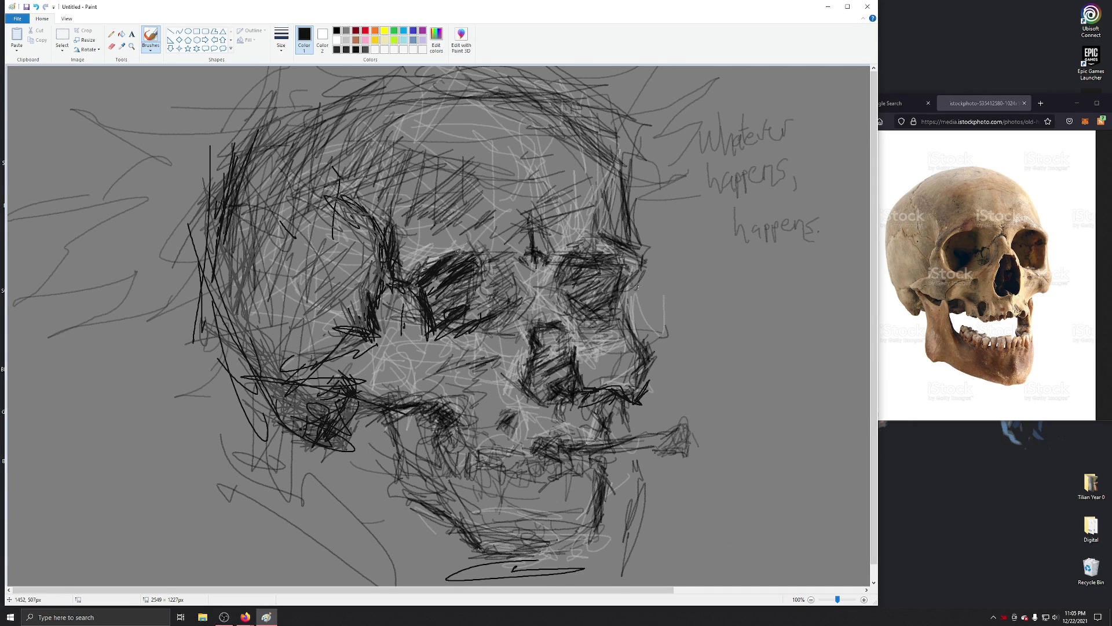
pyautogui.click(19, 19)
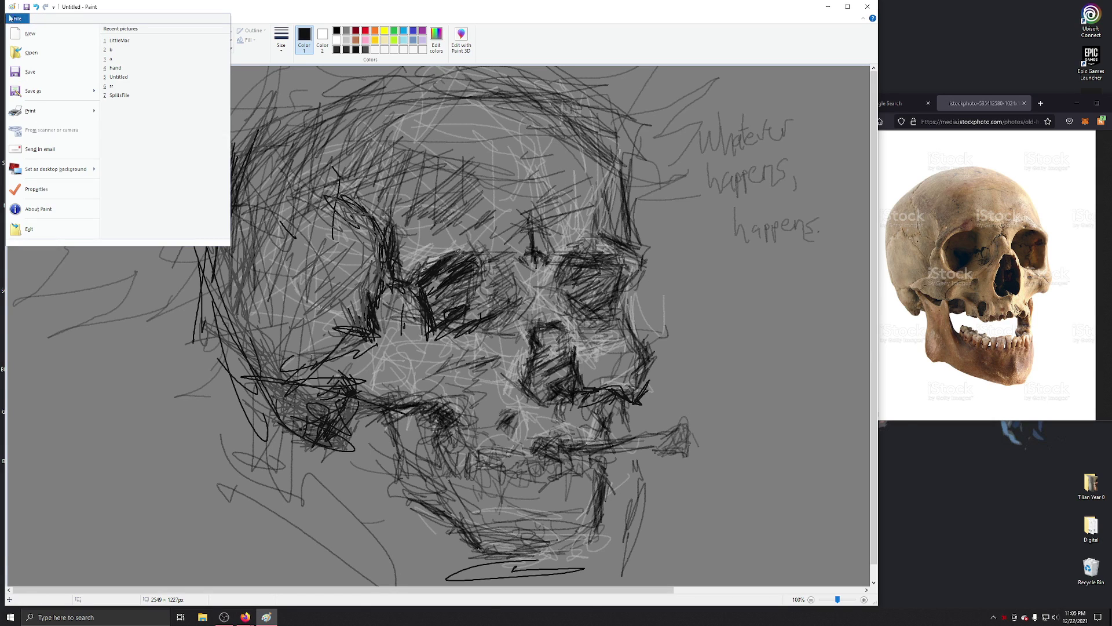
pyautogui.click(44, 40)
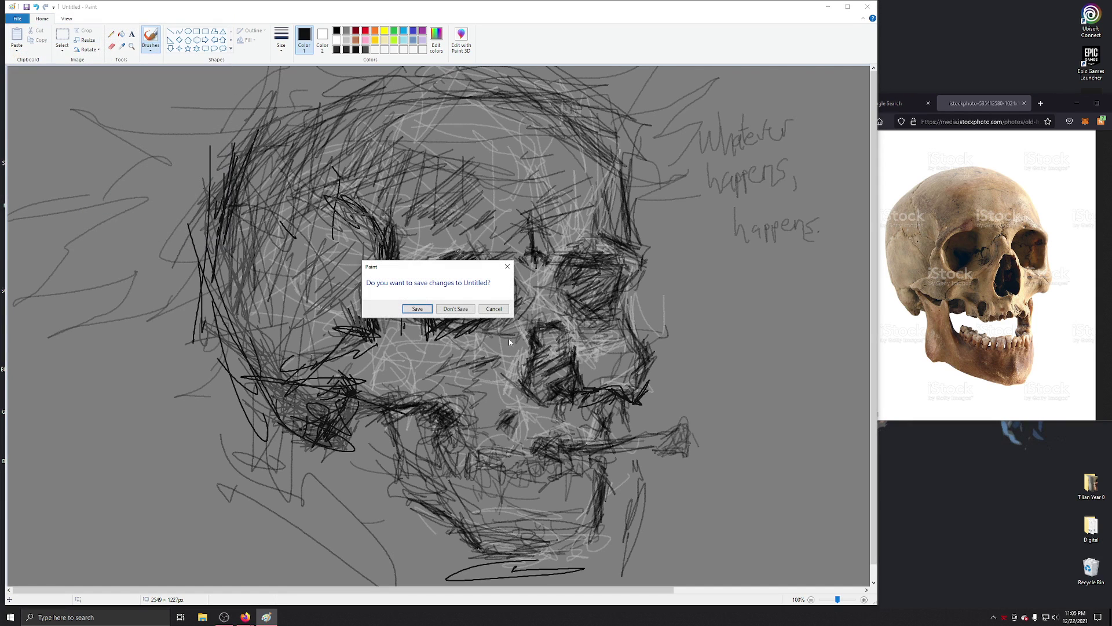
pyautogui.click(459, 312)
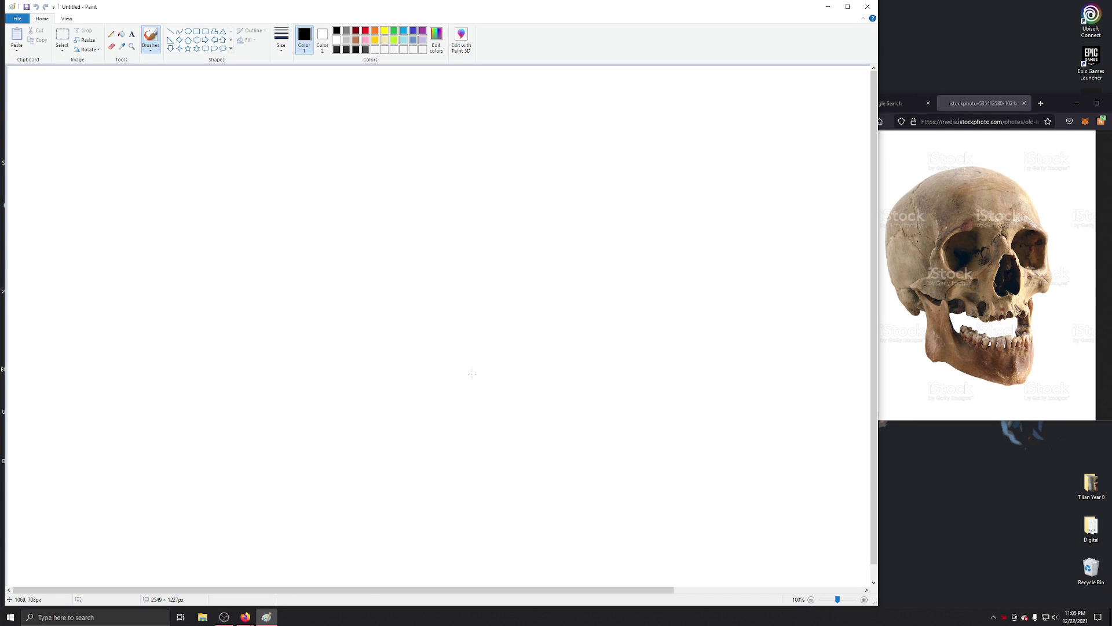
# Fill the whole blank canvas with medium gray
pyautogui.click(121, 34)
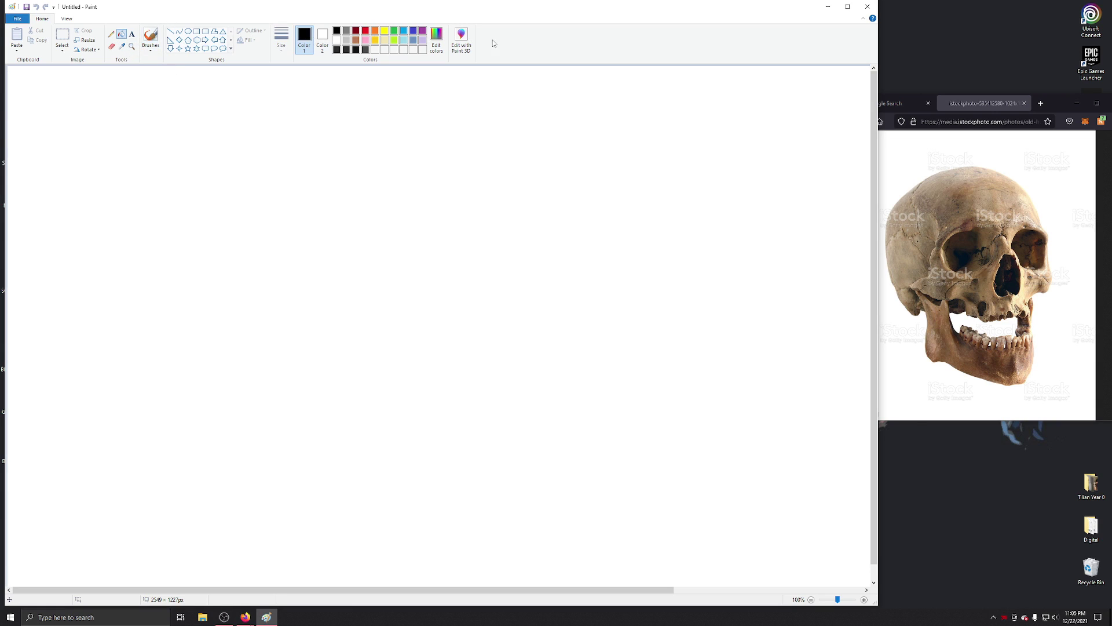
pyautogui.click(348, 32)
pyautogui.click(269, 99)
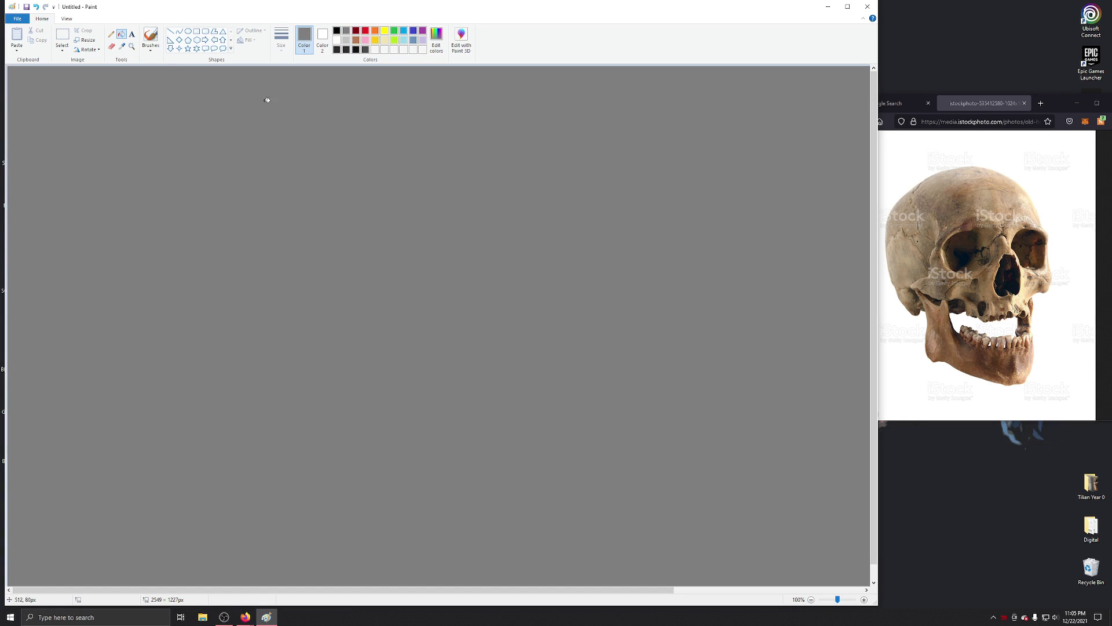
# Switch to Firefox, maximize it, and search Google for "hand" in a new tab
pyautogui.click(1041, 103)
pyautogui.click(1097, 103)
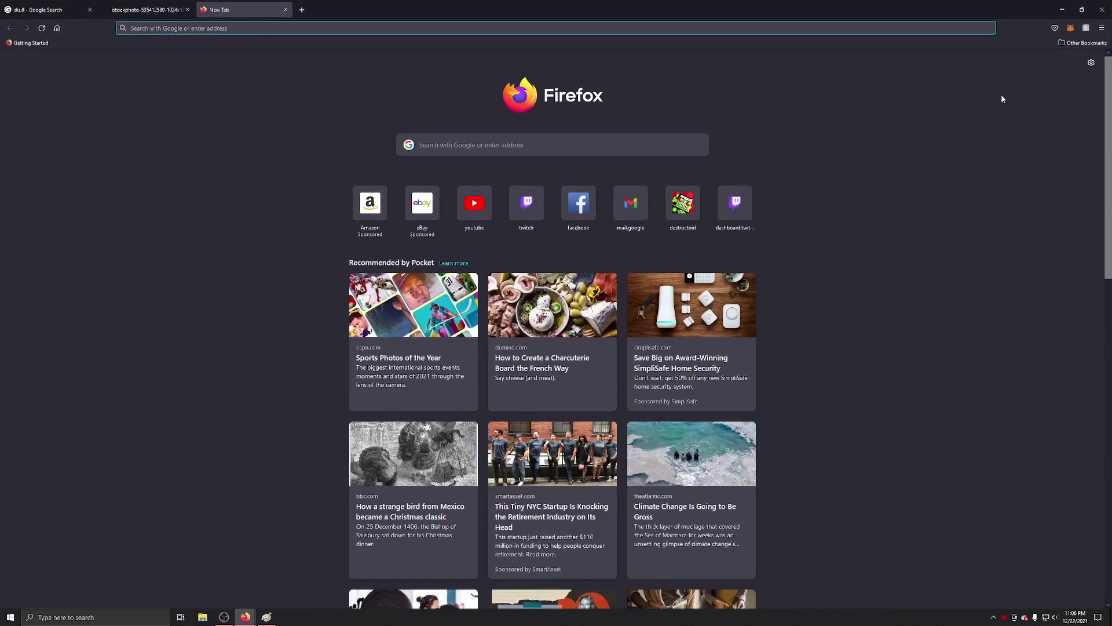
pyautogui.click(265, 32)
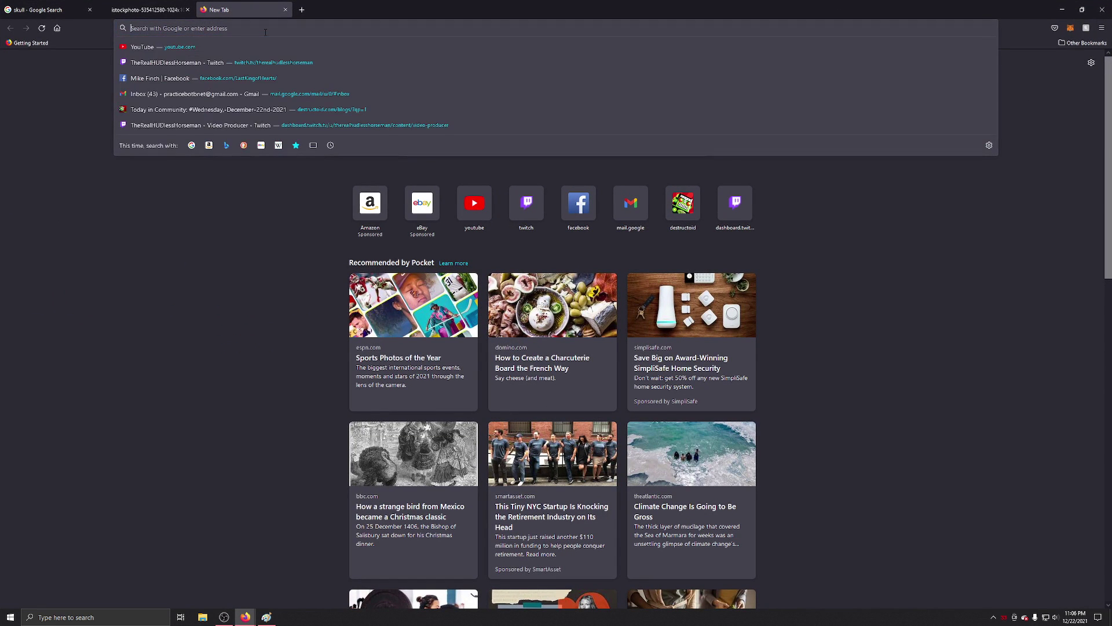
pyautogui.write('hand')
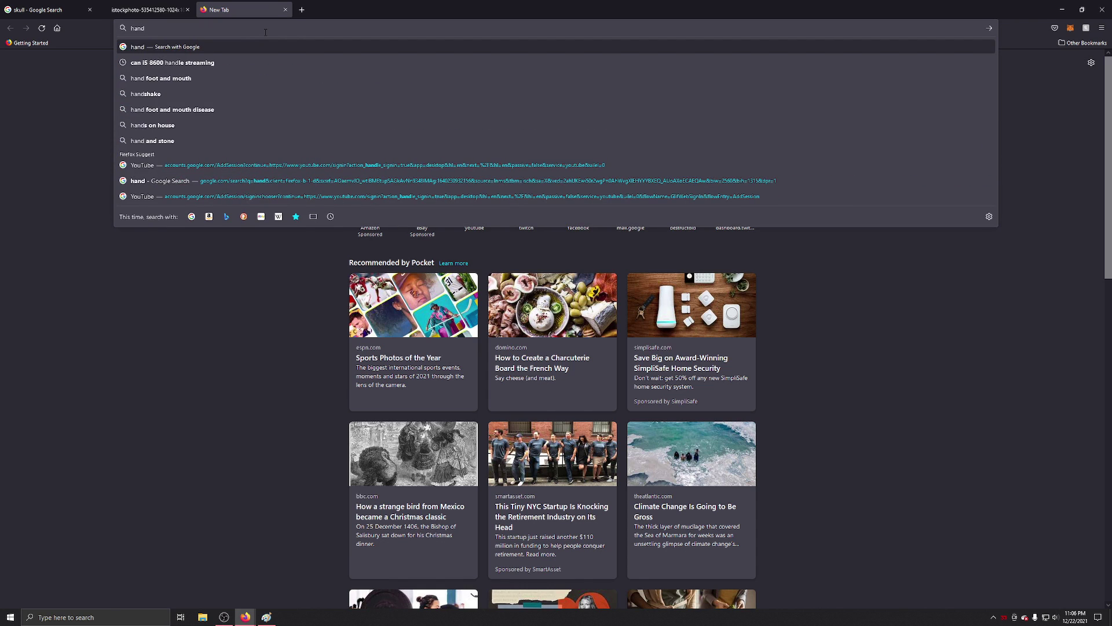
pyautogui.press('Return')
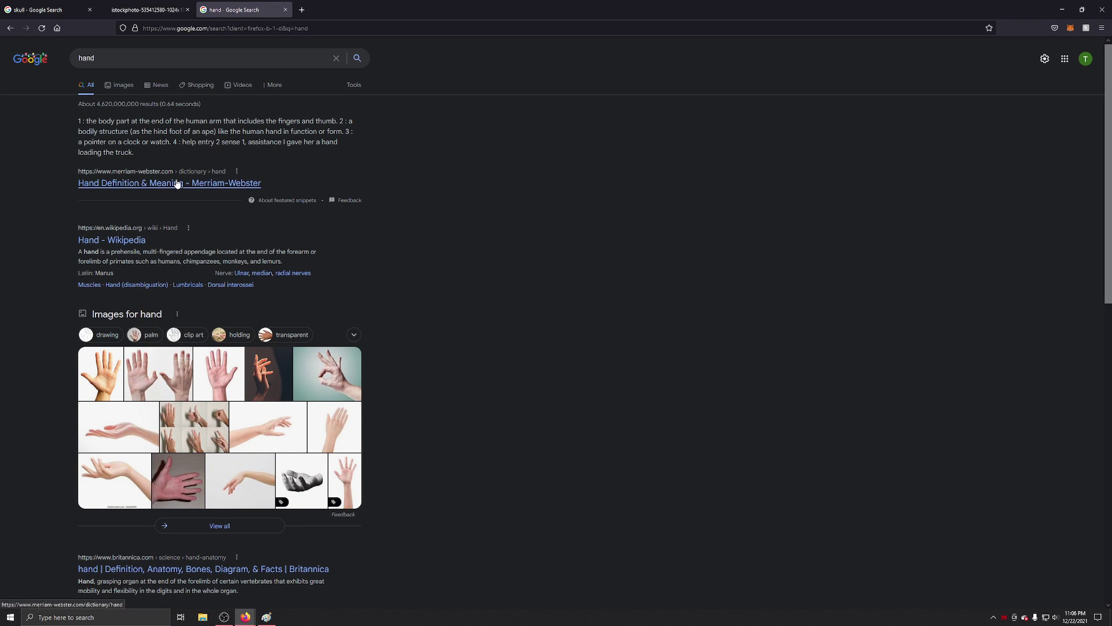
# Open the Wikipedia hand model photo from the image results at full size in its own tab
pyautogui.click(256, 380)
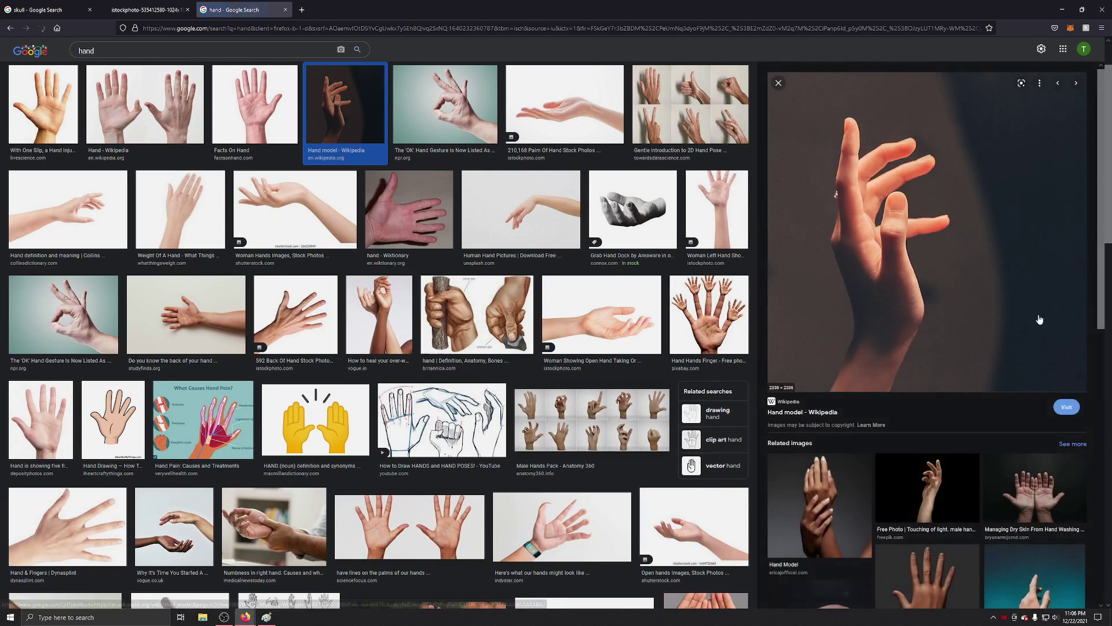
pyautogui.rightClick(1076, 249)
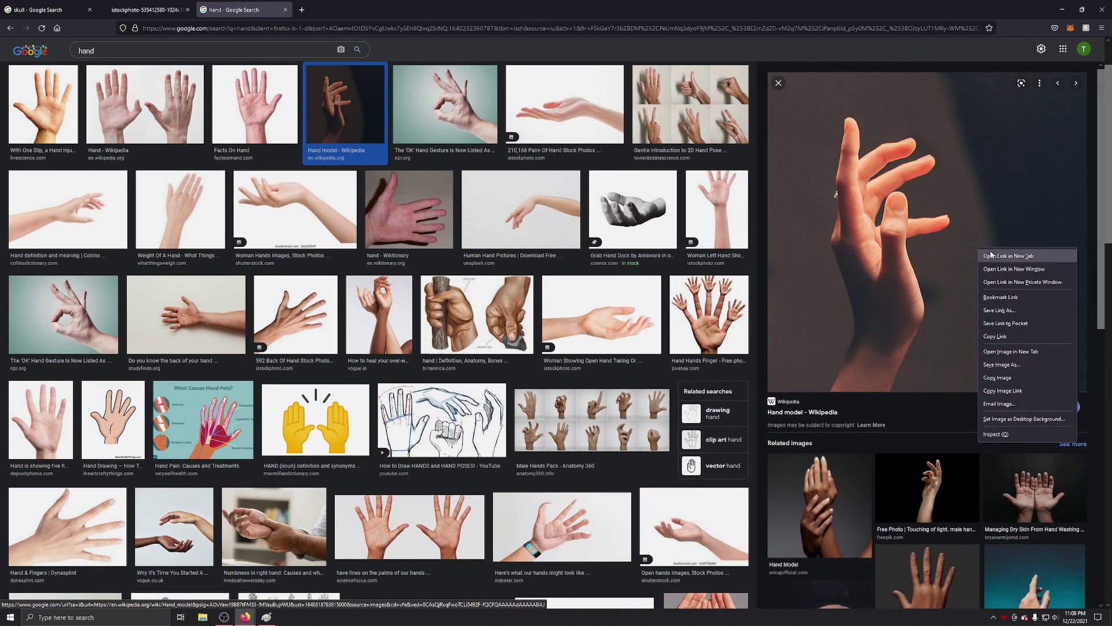
pyautogui.click(1049, 353)
pyautogui.click(335, 6)
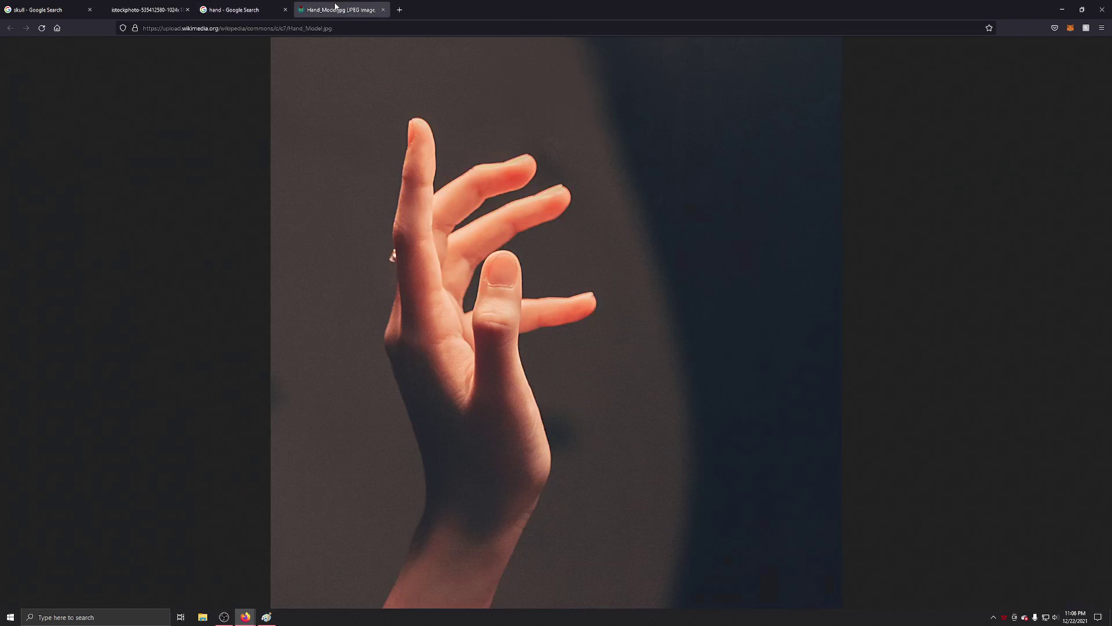
# Restore the browser window to a smaller size, enlarge it, and place the hand photo beside the Paint canvas
pyautogui.click(1081, 9)
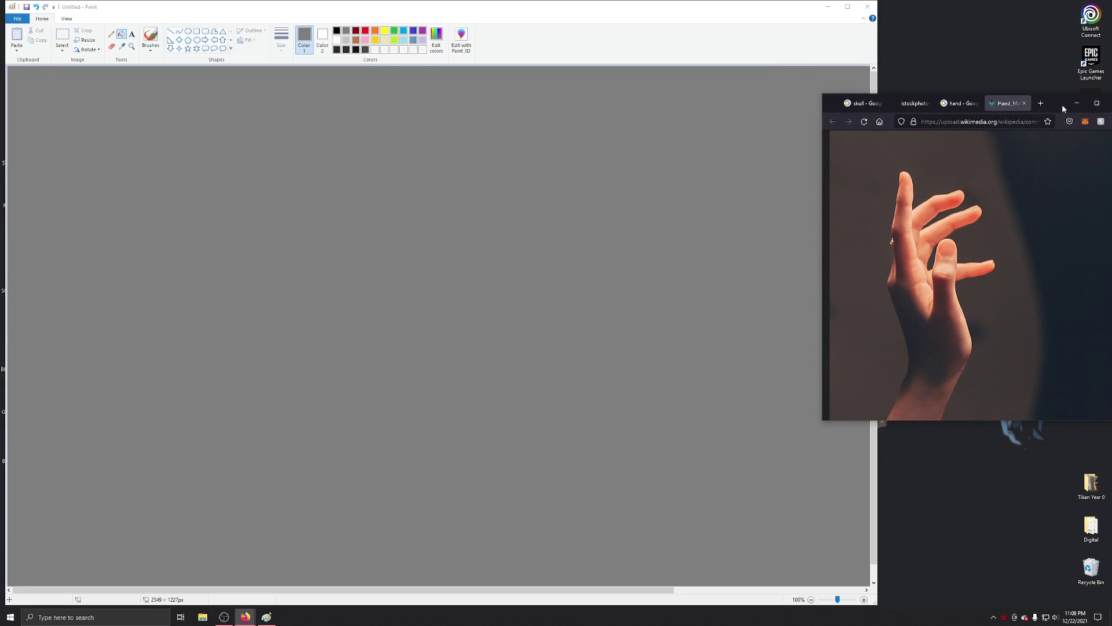
pyautogui.moveTo(1064, 108); pyautogui.dragTo(1005, 80)
pyautogui.moveTo(1069, 394); pyautogui.dragTo(1082, 533)
pyautogui.moveTo(1015, 80); pyautogui.dragTo(1089, 87)
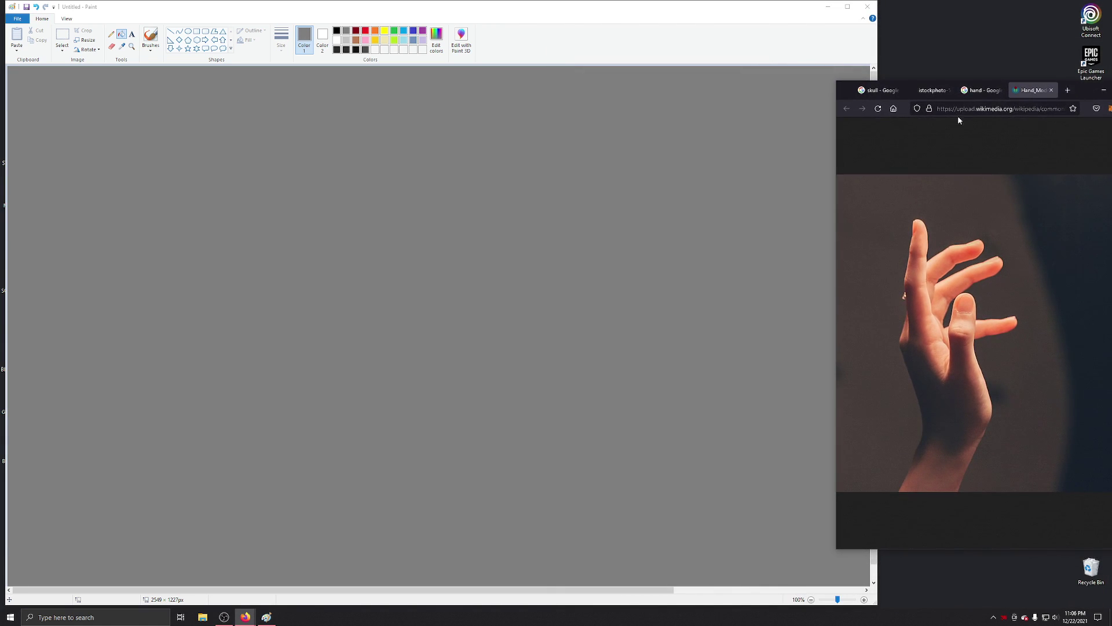
# In Paint, sketch the hand's boxy palm and round thumb-base joint in dark gray with the Natural pencil brush
pyautogui.click(365, 55)
pyautogui.click(149, 45)
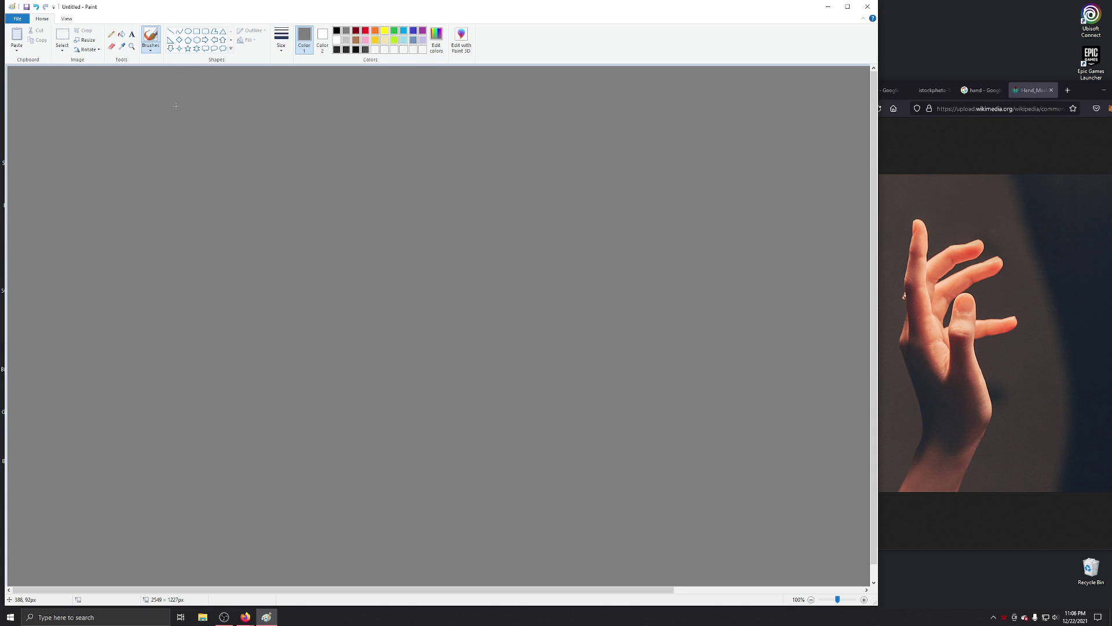
pyautogui.click(153, 51)
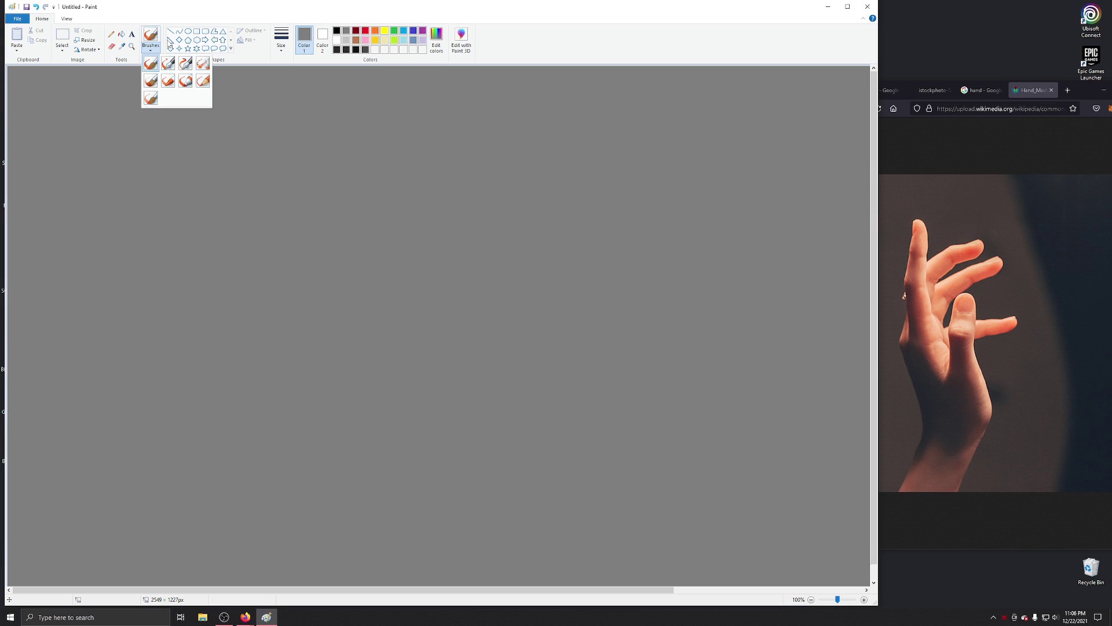
pyautogui.click(203, 80)
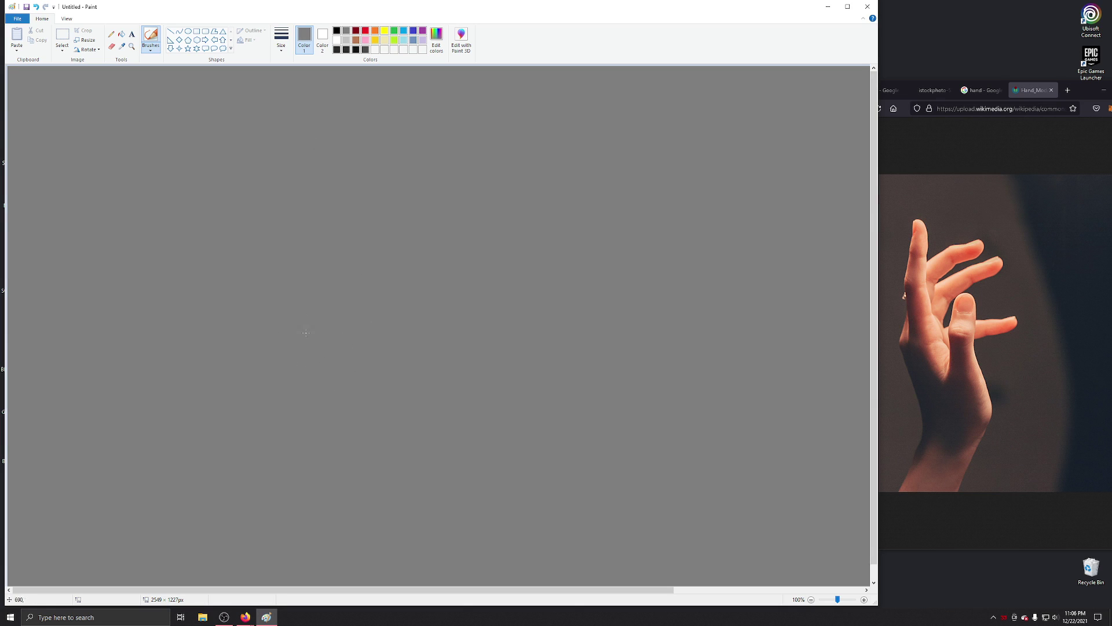
pyautogui.click(346, 49)
pyautogui.moveTo(301, 370)
pyautogui.mouseDown()
pyautogui.moveTo(302, 437)
pyautogui.moveTo(299, 421)
pyautogui.moveTo(363, 351)
pyautogui.moveTo(388, 350)
pyautogui.moveTo(378, 343)
pyautogui.moveTo(400, 362)
pyautogui.moveTo(389, 344)
pyautogui.moveTo(363, 348)
pyautogui.moveTo(362, 369)
pyautogui.moveTo(354, 337)
pyautogui.moveTo(371, 334)
pyautogui.moveTo(395, 445)
pyautogui.mouseUp()
pyautogui.moveTo(275, 351)
pyautogui.mouseDown()
pyautogui.moveTo(301, 406)
pyautogui.moveTo(317, 497)
pyautogui.moveTo(400, 458)
pyautogui.moveTo(324, 481)
pyautogui.moveTo(405, 451)
pyautogui.moveTo(394, 458)
pyautogui.mouseUp()
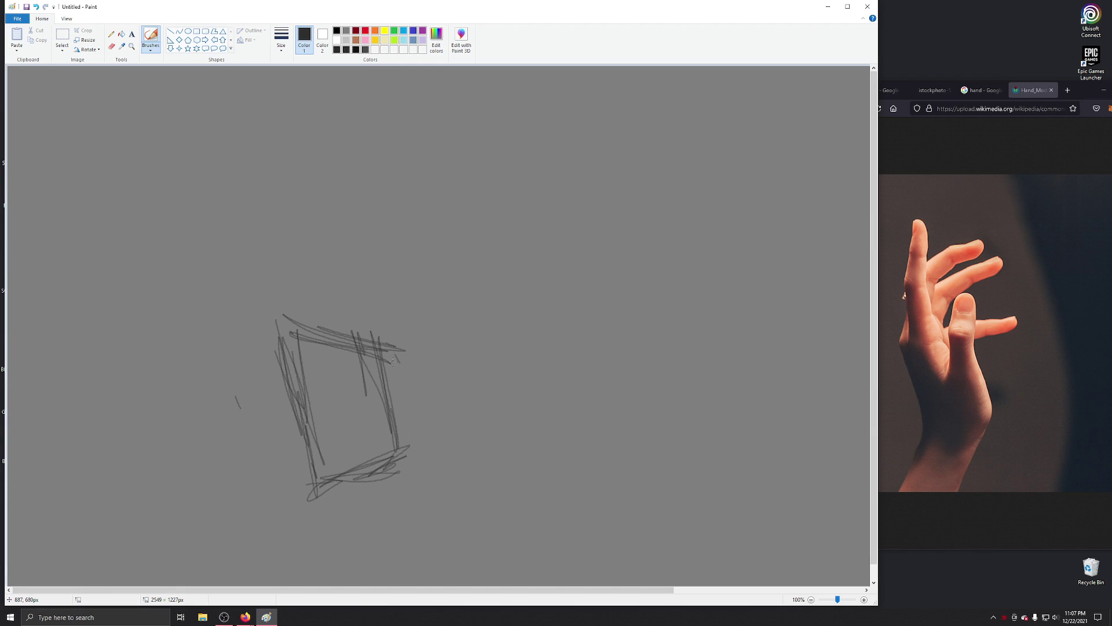
pyautogui.moveTo(404, 420)
pyautogui.mouseDown()
pyautogui.moveTo(419, 456)
pyautogui.moveTo(416, 415)
pyautogui.moveTo(398, 411)
pyautogui.moveTo(422, 429)
pyautogui.mouseUp()
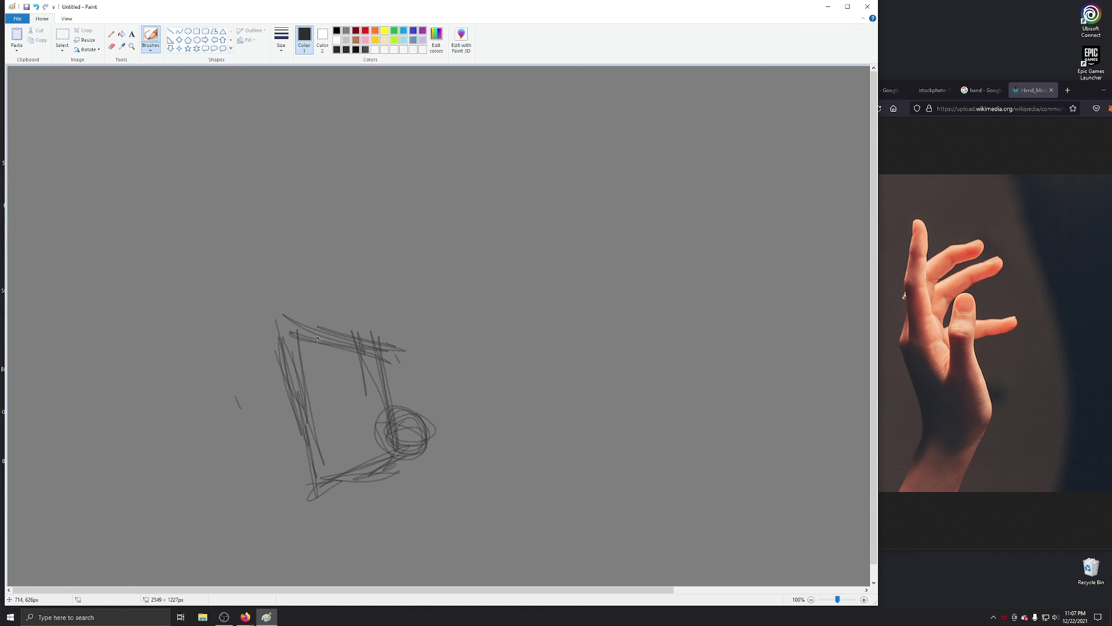
# Sketch the upright finger above the palm with circles at its joints, and add knuckle circles along the palm's upper edge
pyautogui.moveTo(332, 335)
pyautogui.mouseDown()
pyautogui.moveTo(342, 348)
pyautogui.moveTo(325, 342)
pyautogui.moveTo(347, 330)
pyautogui.moveTo(328, 313)
pyautogui.moveTo(331, 255)
pyautogui.moveTo(327, 236)
pyautogui.moveTo(328, 273)
pyautogui.moveTo(316, 227)
pyautogui.moveTo(343, 235)
pyautogui.moveTo(307, 232)
pyautogui.moveTo(333, 223)
pyautogui.moveTo(332, 189)
pyautogui.moveTo(329, 205)
pyautogui.mouseUp()
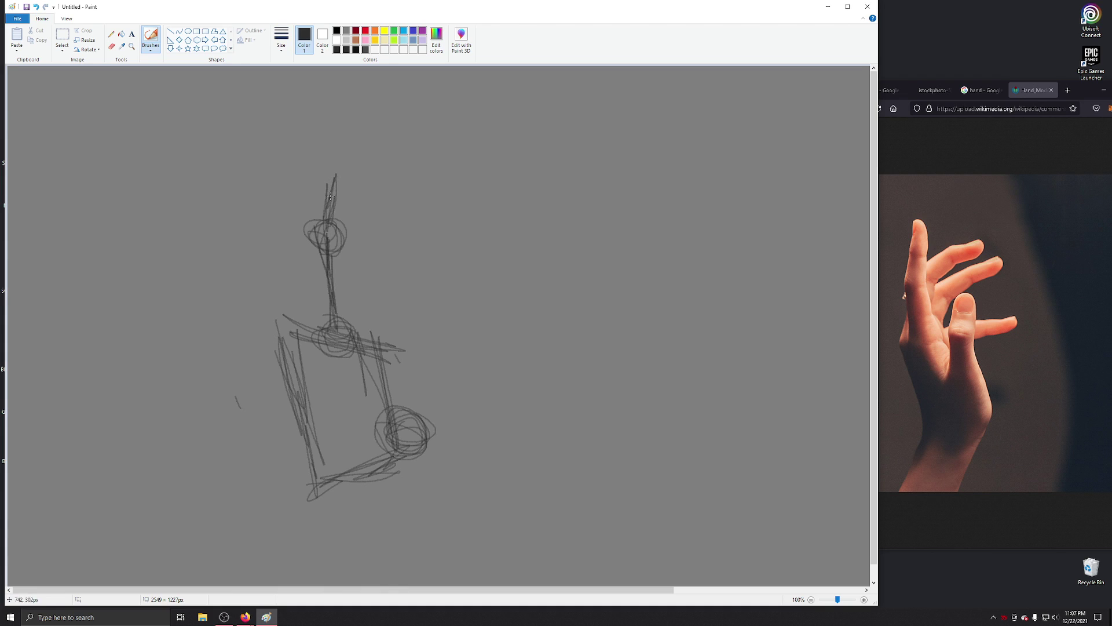
pyautogui.moveTo(336, 164)
pyautogui.mouseDown()
pyautogui.moveTo(340, 124)
pyautogui.moveTo(345, 135)
pyautogui.moveTo(357, 131)
pyautogui.moveTo(354, 158)
pyautogui.moveTo(324, 146)
pyautogui.moveTo(310, 192)
pyautogui.moveTo(306, 172)
pyautogui.moveTo(321, 226)
pyautogui.mouseUp()
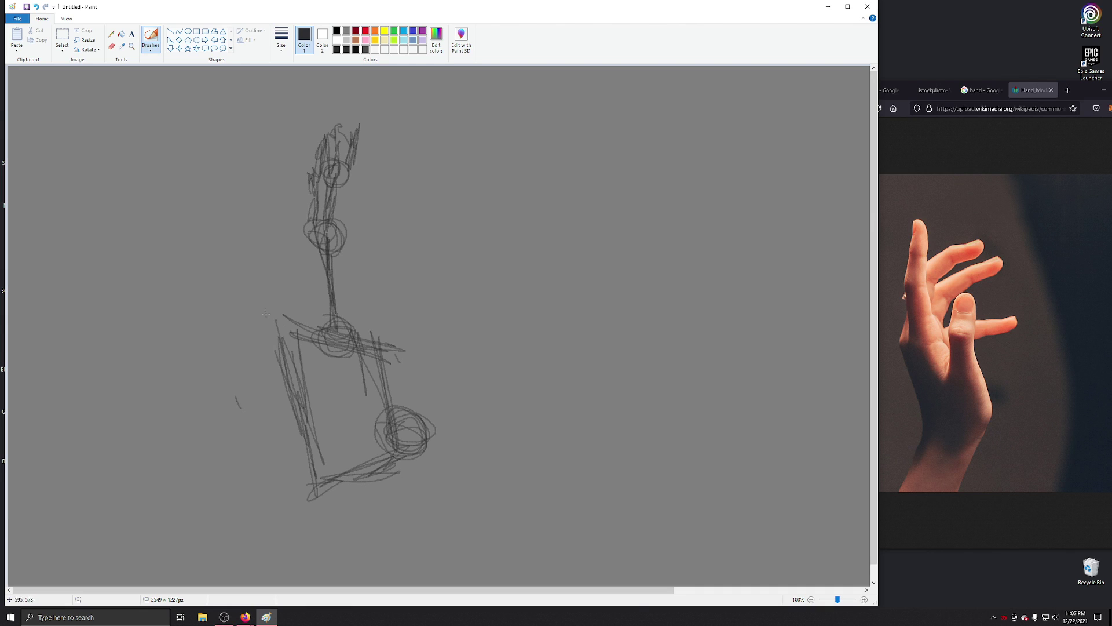
pyautogui.moveTo(291, 334)
pyautogui.mouseDown()
pyautogui.moveTo(295, 322)
pyautogui.moveTo(324, 344)
pyautogui.moveTo(327, 319)
pyautogui.moveTo(361, 339)
pyautogui.mouseUp()
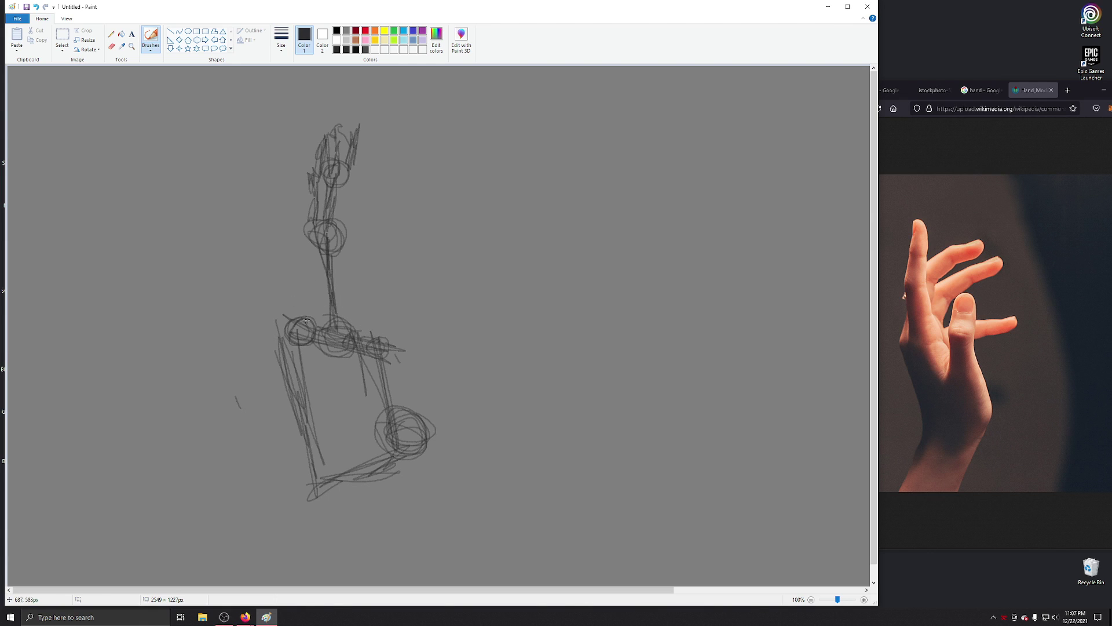
# Sketch the two bent middle fingers, giving the upper one a joint circle and a boxy fingertip
pyautogui.moveTo(307, 324)
pyautogui.mouseDown()
pyautogui.moveTo(320, 274)
pyautogui.moveTo(396, 225)
pyautogui.moveTo(384, 217)
pyautogui.moveTo(445, 215)
pyautogui.mouseUp()
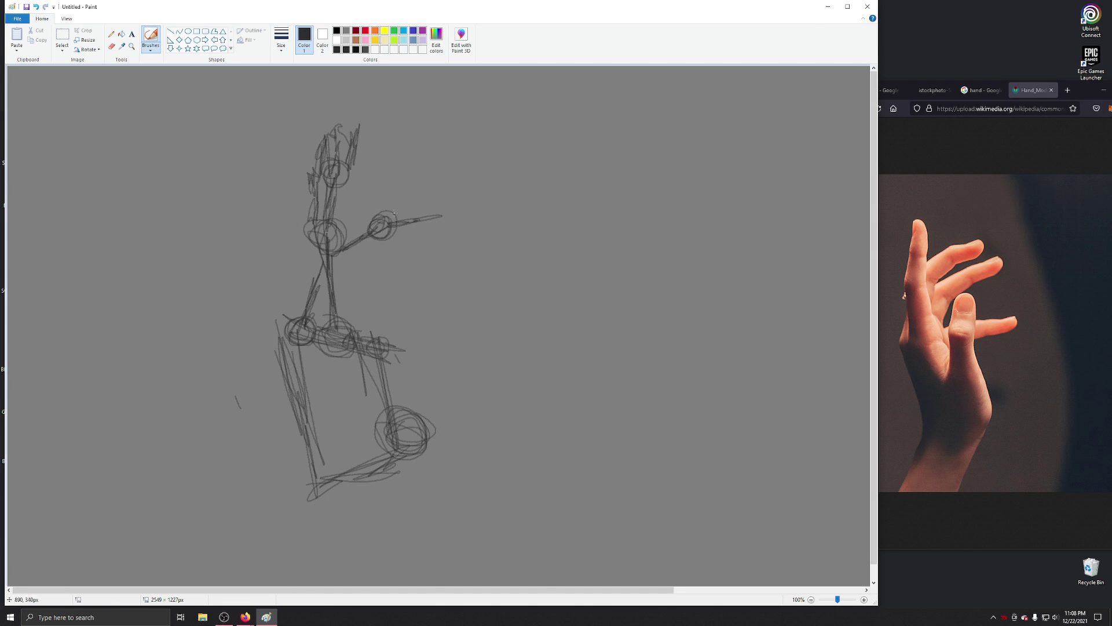
pyautogui.moveTo(432, 210)
pyautogui.mouseDown()
pyautogui.moveTo(418, 224)
pyautogui.moveTo(432, 232)
pyautogui.moveTo(393, 230)
pyautogui.moveTo(431, 232)
pyautogui.moveTo(408, 207)
pyautogui.moveTo(374, 219)
pyautogui.moveTo(414, 234)
pyautogui.mouseUp()
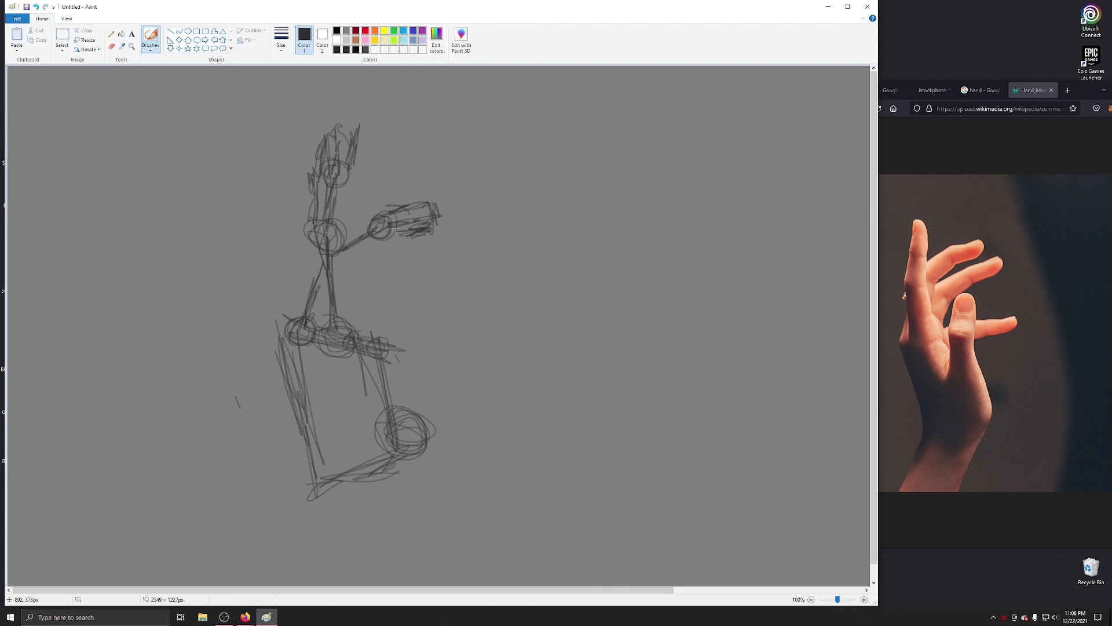
pyautogui.moveTo(364, 327)
pyautogui.mouseDown()
pyautogui.moveTo(357, 317)
pyautogui.moveTo(382, 264)
pyautogui.moveTo(377, 278)
pyautogui.moveTo(481, 233)
pyautogui.moveTo(436, 255)
pyautogui.mouseUp()
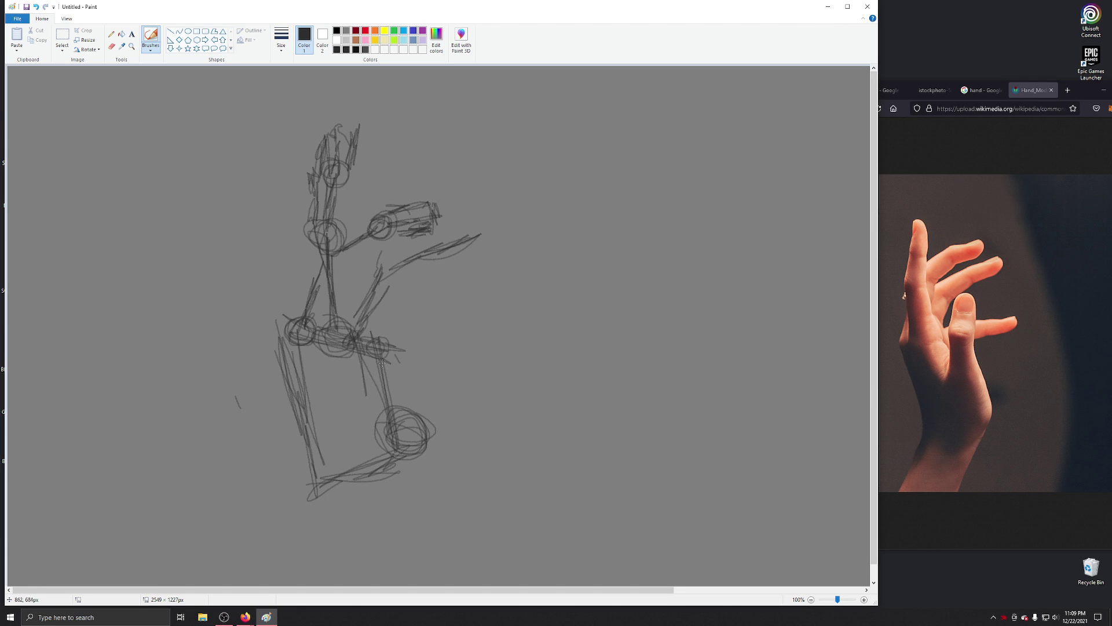
# Sketch the lowest finger behind the thumb, the thumb with its joint circle, and the outer edge toward the wrist
pyautogui.moveTo(369, 354)
pyautogui.mouseDown()
pyautogui.moveTo(455, 318)
pyautogui.moveTo(370, 330)
pyautogui.moveTo(439, 320)
pyautogui.mouseUp()
pyautogui.moveTo(410, 415)
pyautogui.mouseDown()
pyautogui.moveTo(395, 391)
pyautogui.moveTo(420, 326)
pyautogui.moveTo(397, 399)
pyautogui.mouseUp()
pyautogui.moveTo(412, 360)
pyautogui.mouseDown()
pyautogui.moveTo(438, 327)
pyautogui.moveTo(392, 328)
pyautogui.moveTo(421, 293)
pyautogui.moveTo(415, 270)
pyautogui.moveTo(435, 289)
pyautogui.moveTo(439, 319)
pyautogui.moveTo(400, 325)
pyautogui.moveTo(436, 316)
pyautogui.moveTo(441, 336)
pyautogui.moveTo(400, 345)
pyautogui.moveTo(454, 368)
pyautogui.moveTo(436, 355)
pyautogui.moveTo(434, 470)
pyautogui.moveTo(408, 492)
pyautogui.moveTo(432, 449)
pyautogui.moveTo(408, 495)
pyautogui.mouseUp()
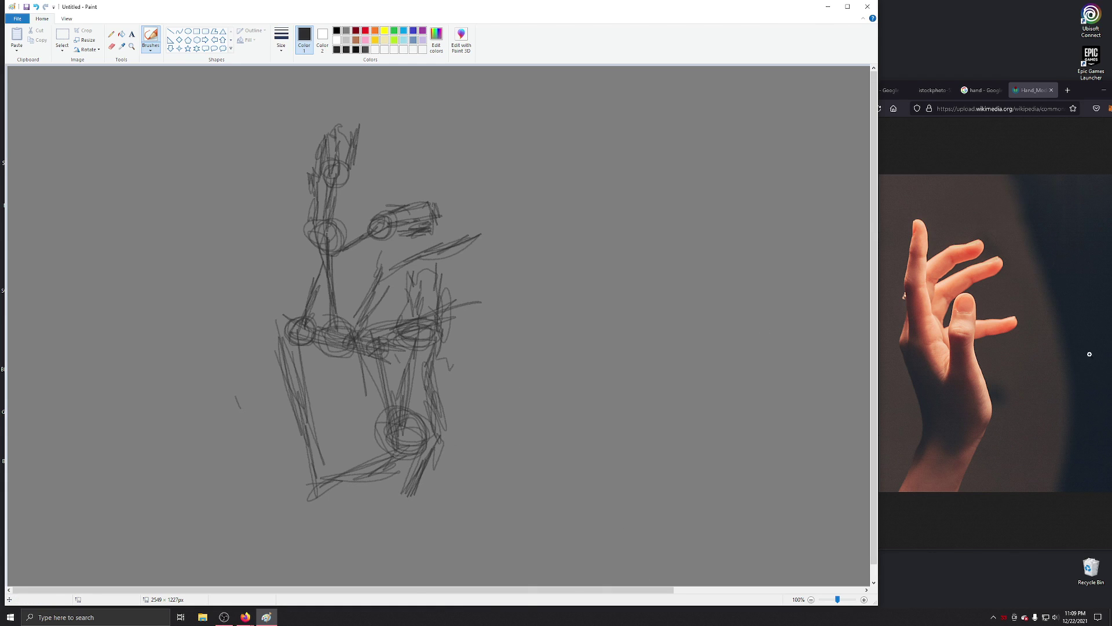
# Sketch a second, open hand beside the first with a square palm, angled thumb, and four fingers with joint circles
pyautogui.moveTo(628, 422)
pyautogui.mouseDown()
pyautogui.moveTo(655, 338)
pyautogui.moveTo(678, 337)
pyautogui.moveTo(721, 372)
pyautogui.moveTo(699, 457)
pyautogui.moveTo(591, 428)
pyautogui.moveTo(635, 423)
pyautogui.moveTo(635, 442)
pyautogui.moveTo(705, 449)
pyautogui.moveTo(673, 439)
pyautogui.moveTo(753, 386)
pyautogui.moveTo(776, 401)
pyautogui.moveTo(769, 376)
pyautogui.moveTo(756, 376)
pyautogui.moveTo(771, 325)
pyautogui.moveTo(785, 334)
pyautogui.moveTo(784, 371)
pyautogui.moveTo(744, 397)
pyautogui.mouseUp()
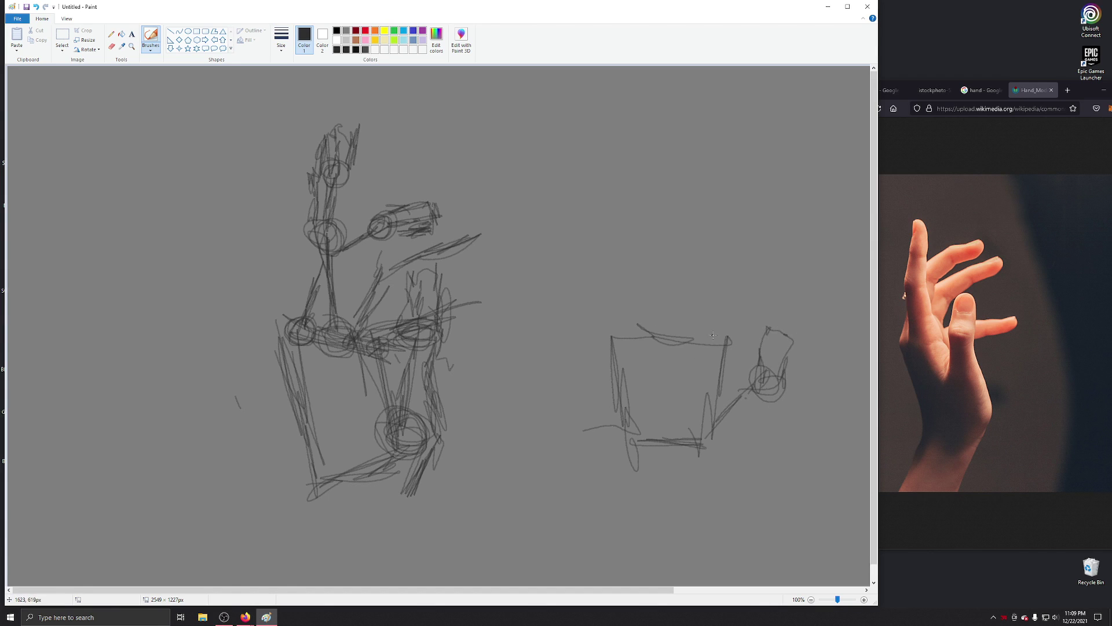
pyautogui.moveTo(715, 340)
pyautogui.mouseDown()
pyautogui.moveTo(708, 306)
pyautogui.moveTo(710, 336)
pyautogui.moveTo(673, 348)
pyautogui.moveTo(683, 335)
pyautogui.moveTo(691, 345)
pyautogui.moveTo(689, 329)
pyautogui.moveTo(679, 340)
pyautogui.moveTo(714, 336)
pyautogui.moveTo(709, 353)
pyautogui.moveTo(718, 351)
pyautogui.moveTo(706, 338)
pyautogui.moveTo(657, 346)
pyautogui.moveTo(649, 324)
pyautogui.moveTo(662, 335)
pyautogui.moveTo(672, 317)
pyautogui.moveTo(631, 338)
pyautogui.moveTo(629, 301)
pyautogui.moveTo(616, 306)
pyautogui.moveTo(636, 300)
pyautogui.moveTo(624, 304)
pyautogui.moveTo(626, 283)
pyautogui.mouseUp()
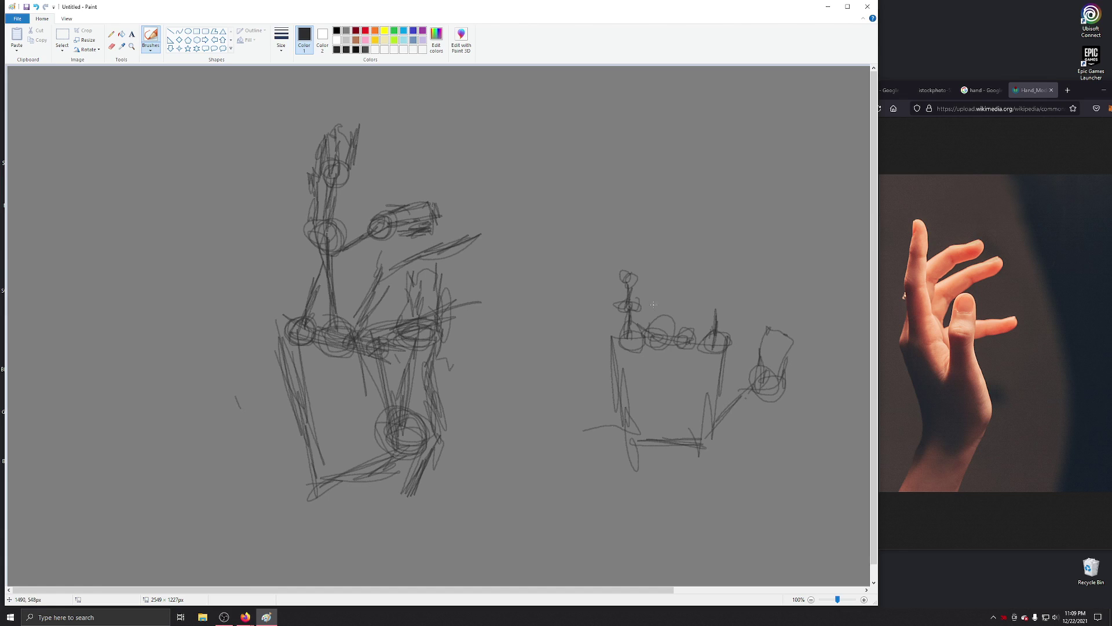
pyautogui.moveTo(656, 323)
pyautogui.mouseDown()
pyautogui.moveTo(661, 292)
pyautogui.moveTo(649, 306)
pyautogui.moveTo(661, 264)
pyautogui.moveTo(661, 254)
pyautogui.mouseUp()
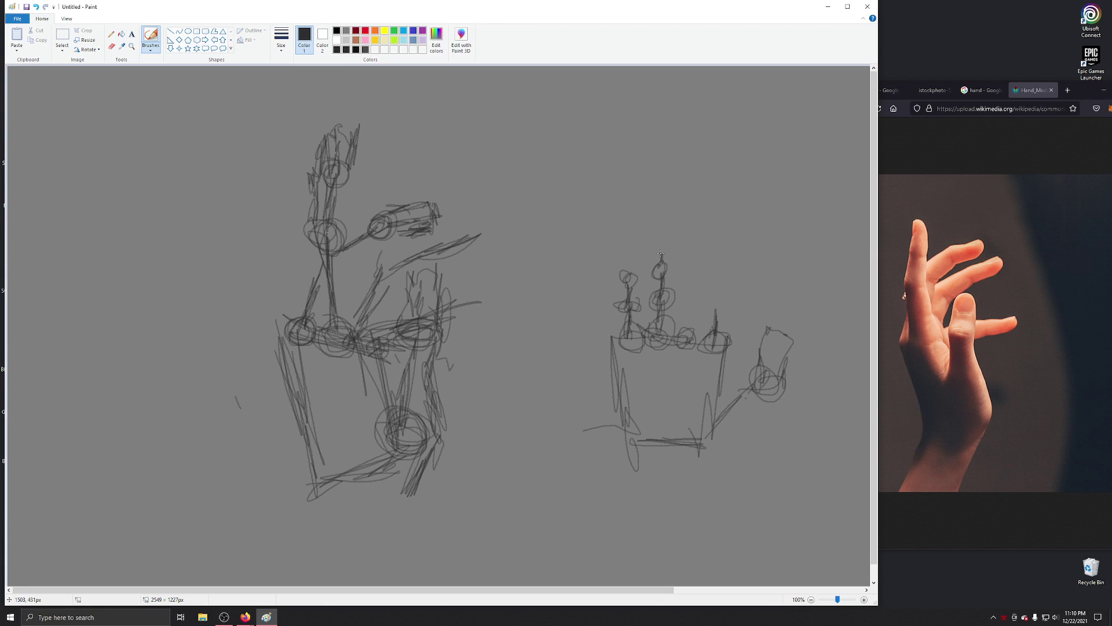
pyautogui.moveTo(687, 336); pyautogui.dragTo(694, 268)
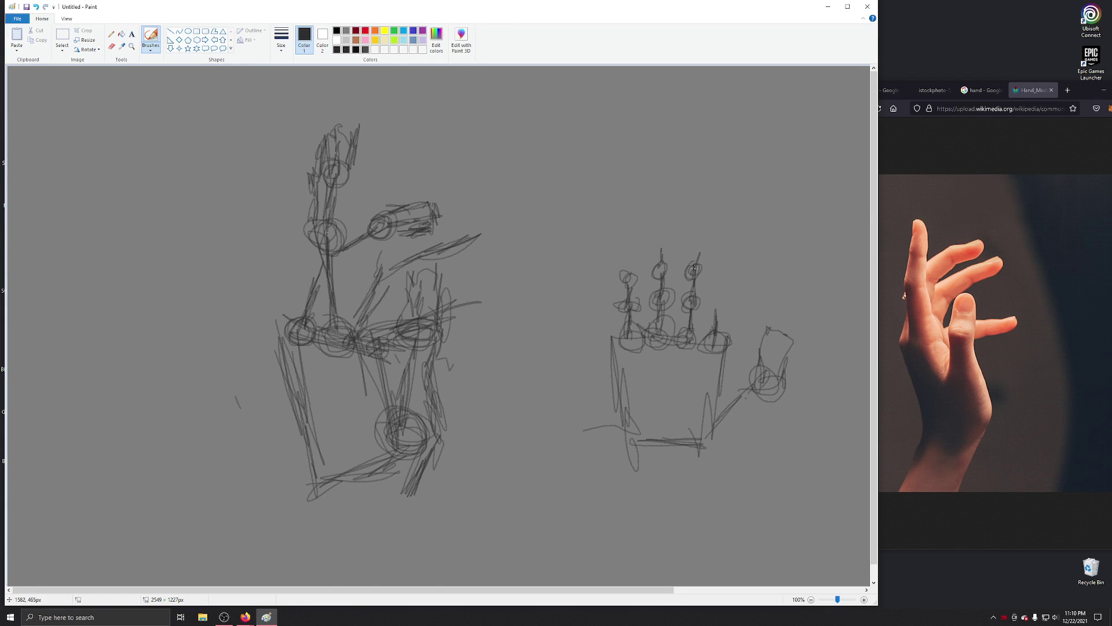
pyautogui.moveTo(711, 313)
pyautogui.mouseDown()
pyautogui.moveTo(729, 288)
pyautogui.moveTo(716, 299)
pyautogui.moveTo(720, 272)
pyautogui.moveTo(713, 275)
pyautogui.moveTo(722, 258)
pyautogui.moveTo(726, 274)
pyautogui.moveTo(722, 261)
pyautogui.moveTo(692, 269)
pyautogui.moveTo(690, 256)
pyautogui.moveTo(691, 268)
pyautogui.moveTo(697, 243)
pyautogui.moveTo(695, 266)
pyautogui.moveTo(703, 248)
pyautogui.moveTo(721, 277)
pyautogui.moveTo(721, 246)
pyautogui.mouseUp()
# Flesh out the second hand's four fingers with boxy outlines, and thicken its thumb and the webbing beside the palm
pyautogui.moveTo(597, 338)
pyautogui.mouseDown()
pyautogui.moveTo(620, 262)
pyautogui.moveTo(637, 272)
pyautogui.moveTo(626, 291)
pyautogui.moveTo(636, 295)
pyautogui.moveTo(638, 336)
pyautogui.moveTo(647, 329)
pyautogui.moveTo(659, 231)
pyautogui.moveTo(648, 273)
pyautogui.moveTo(655, 246)
pyautogui.moveTo(671, 254)
pyautogui.moveTo(663, 268)
pyautogui.moveTo(673, 305)
pyautogui.moveTo(663, 302)
pyautogui.moveTo(698, 341)
pyautogui.moveTo(687, 265)
pyautogui.moveTo(704, 299)
pyautogui.moveTo(682, 248)
pyautogui.moveTo(692, 234)
pyautogui.moveTo(730, 272)
pyautogui.moveTo(716, 275)
pyautogui.moveTo(713, 308)
pyautogui.moveTo(687, 347)
pyautogui.mouseUp()
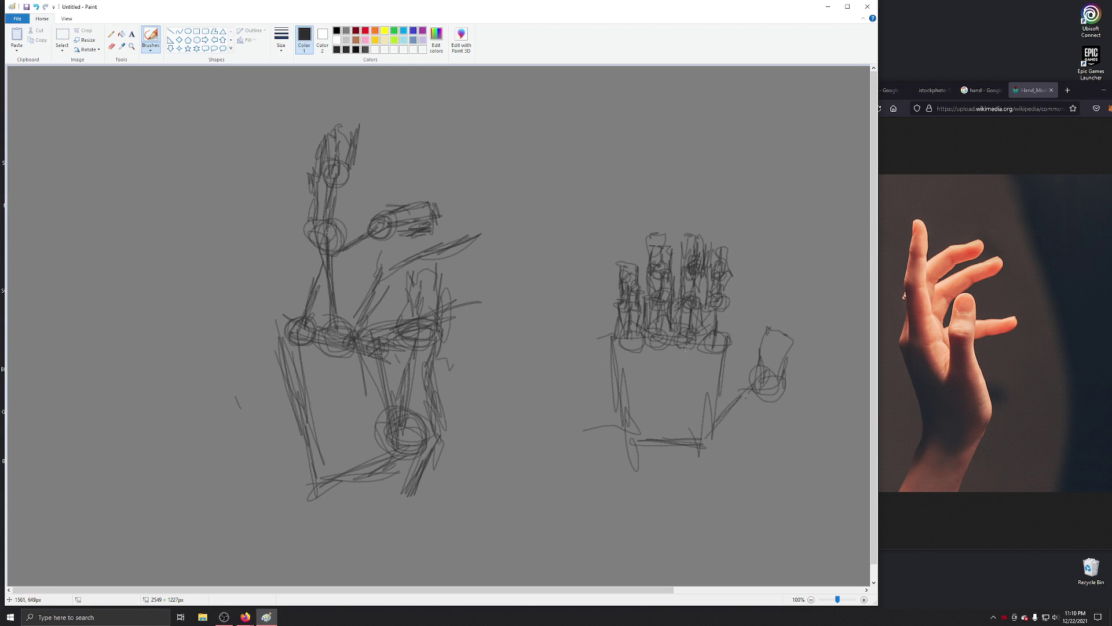
pyautogui.moveTo(753, 361)
pyautogui.mouseDown()
pyautogui.moveTo(727, 387)
pyautogui.moveTo(756, 365)
pyautogui.moveTo(709, 385)
pyautogui.mouseUp()
pyautogui.moveTo(724, 347)
pyautogui.mouseDown()
pyautogui.moveTo(733, 295)
pyautogui.moveTo(709, 308)
pyautogui.moveTo(728, 298)
pyautogui.moveTo(722, 343)
pyautogui.moveTo(729, 281)
pyautogui.mouseUp()
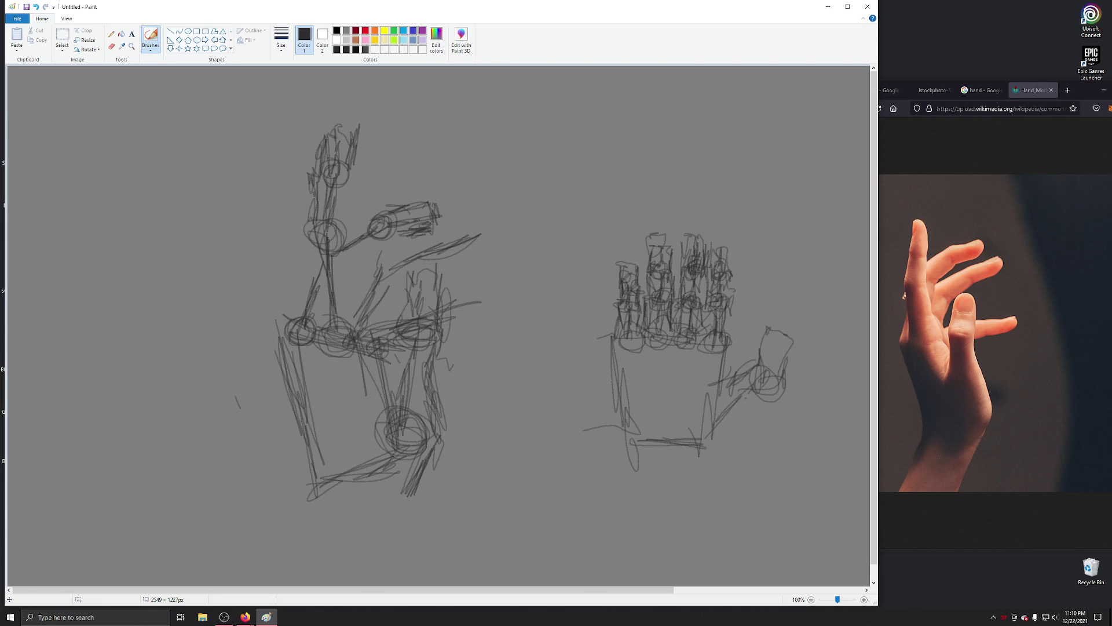
pyautogui.click(245, 616)
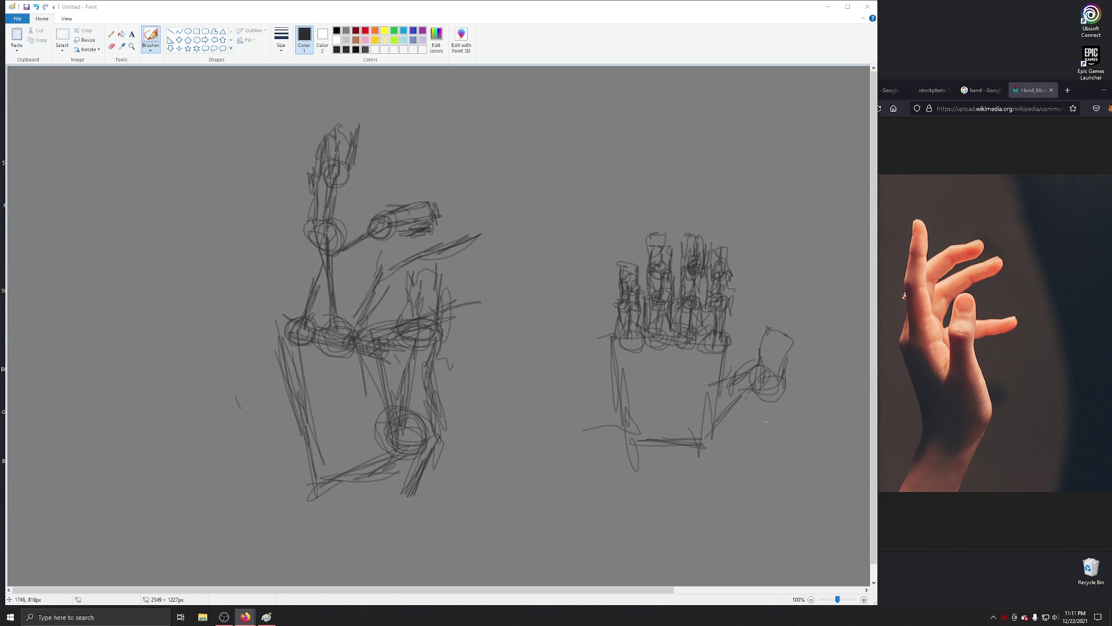
pyautogui.moveTo(756, 431)
pyautogui.mouseDown()
pyautogui.moveTo(782, 382)
pyautogui.moveTo(716, 456)
pyautogui.moveTo(764, 398)
pyautogui.moveTo(769, 381)
pyautogui.moveTo(748, 364)
pyautogui.moveTo(764, 332)
pyautogui.moveTo(785, 330)
pyautogui.moveTo(783, 360)
pyautogui.moveTo(764, 340)
pyautogui.moveTo(782, 353)
pyautogui.moveTo(749, 432)
pyautogui.moveTo(714, 397)
pyautogui.moveTo(726, 346)
pyautogui.moveTo(737, 350)
pyautogui.moveTo(727, 371)
pyautogui.mouseUp()
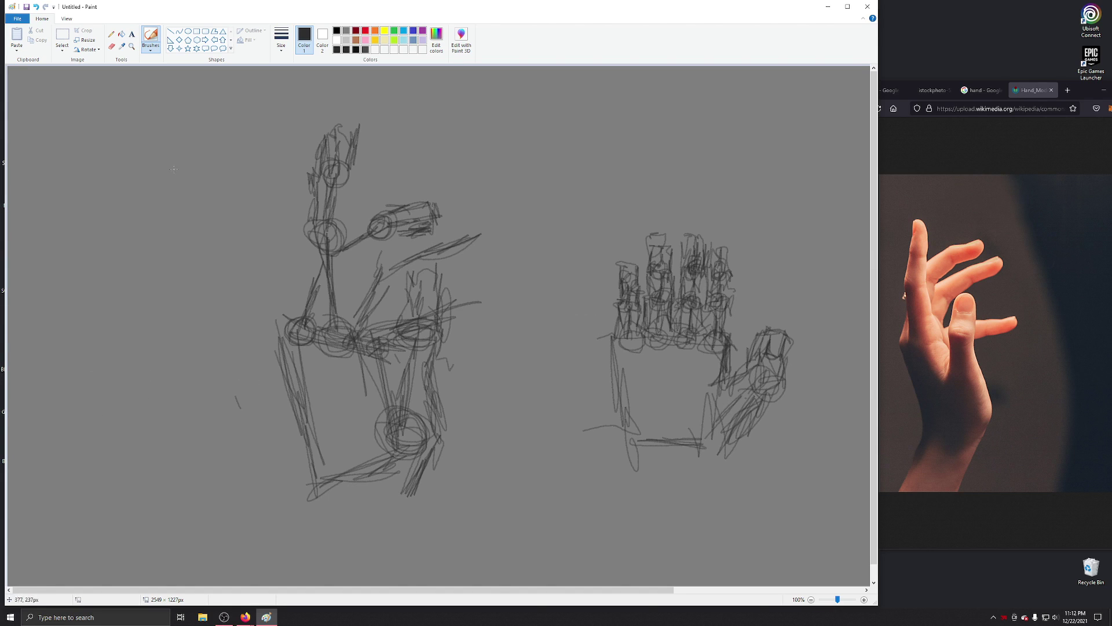
# Hatch the first hand's outer knuckle and outer palm edge with dense black shadow strokes, up toward the index finger
pyautogui.moveTo(285, 326)
pyautogui.mouseDown()
pyautogui.moveTo(312, 262)
pyautogui.moveTo(297, 311)
pyautogui.moveTo(315, 289)
pyautogui.moveTo(311, 268)
pyautogui.moveTo(317, 325)
pyautogui.moveTo(307, 343)
pyautogui.moveTo(318, 336)
pyautogui.moveTo(295, 330)
pyautogui.mouseUp()
pyautogui.click(337, 30)
pyautogui.moveTo(286, 369)
pyautogui.mouseDown()
pyautogui.moveTo(278, 399)
pyautogui.moveTo(308, 387)
pyautogui.moveTo(324, 347)
pyautogui.mouseUp()
pyautogui.moveTo(299, 392)
pyautogui.mouseDown()
pyautogui.moveTo(339, 369)
pyautogui.moveTo(300, 417)
pyautogui.moveTo(302, 437)
pyautogui.mouseUp()
pyautogui.moveTo(315, 354); pyautogui.dragTo(283, 378)
pyautogui.moveTo(250, 324)
pyautogui.mouseDown()
pyautogui.moveTo(299, 387)
pyautogui.moveTo(285, 319)
pyautogui.moveTo(285, 346)
pyautogui.moveTo(308, 365)
pyautogui.moveTo(340, 433)
pyautogui.mouseUp()
pyautogui.moveTo(288, 324)
pyautogui.mouseDown()
pyautogui.moveTo(313, 280)
pyautogui.moveTo(288, 329)
pyautogui.mouseUp()
pyautogui.moveTo(359, 283)
pyautogui.mouseDown()
pyautogui.moveTo(346, 301)
pyautogui.moveTo(317, 299)
pyautogui.moveTo(313, 325)
pyautogui.mouseUp()
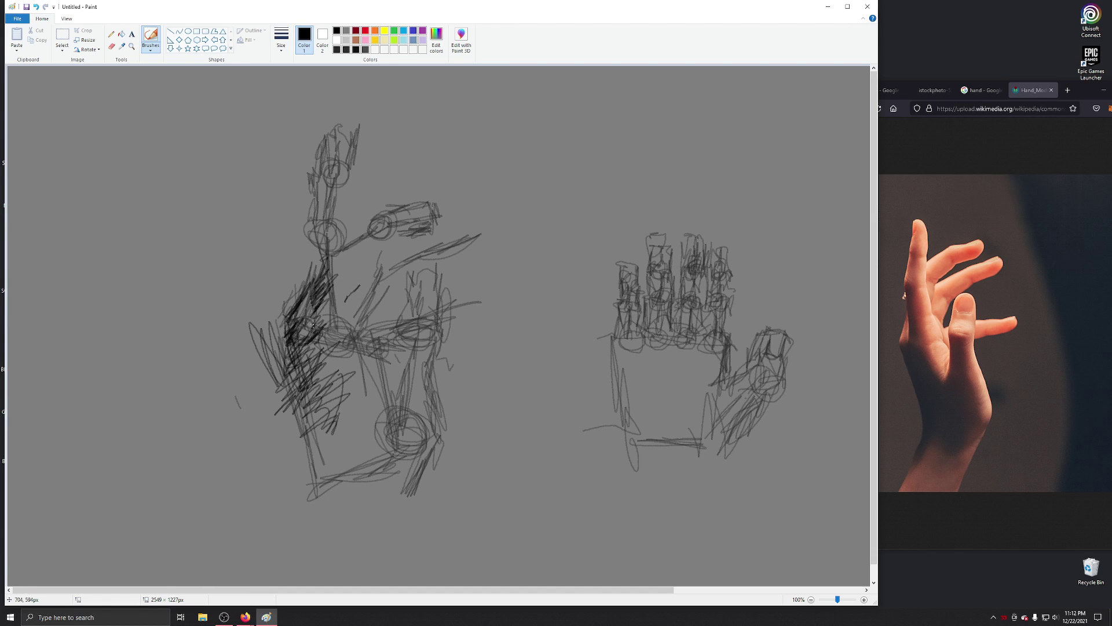
# Add black shading along the first hand's index finger, around its middle joint and beneath the upper bent finger
pyautogui.moveTo(343, 265)
pyautogui.mouseDown()
pyautogui.moveTo(334, 282)
pyautogui.moveTo(342, 268)
pyautogui.moveTo(354, 300)
pyautogui.moveTo(343, 310)
pyautogui.mouseUp()
pyautogui.moveTo(343, 245)
pyautogui.mouseDown()
pyautogui.moveTo(335, 265)
pyautogui.moveTo(339, 256)
pyautogui.mouseUp()
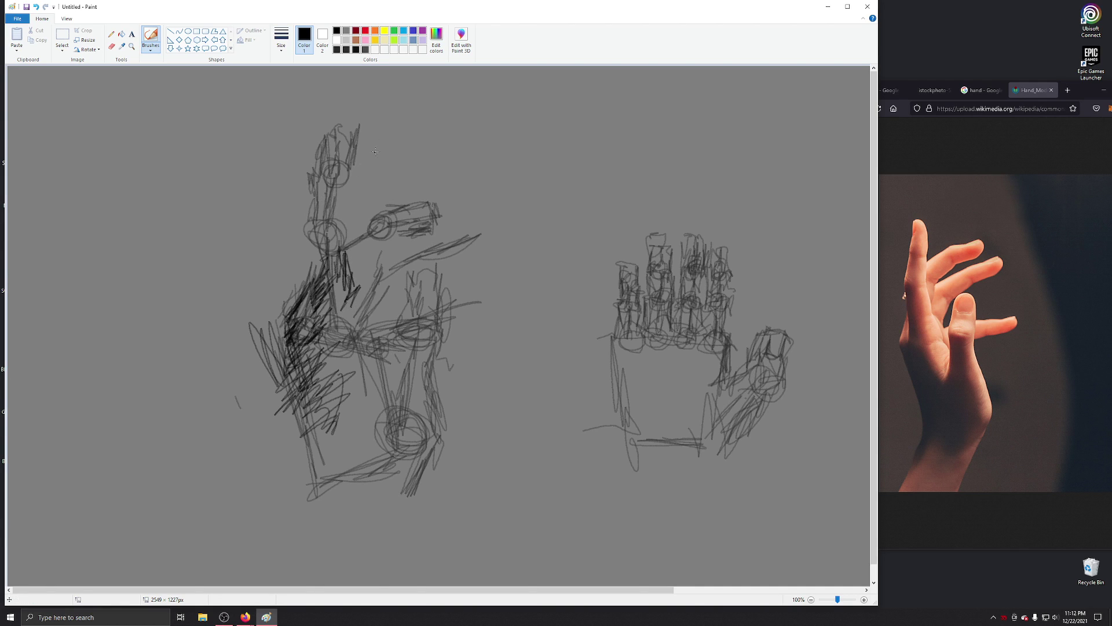
pyautogui.moveTo(341, 219)
pyautogui.mouseDown()
pyautogui.moveTo(333, 241)
pyautogui.moveTo(315, 214)
pyautogui.mouseUp()
pyautogui.moveTo(329, 222)
pyautogui.mouseDown()
pyautogui.moveTo(346, 227)
pyautogui.moveTo(341, 250)
pyautogui.mouseUp()
pyautogui.moveTo(343, 268)
pyautogui.mouseDown()
pyautogui.moveTo(346, 239)
pyautogui.moveTo(304, 290)
pyautogui.mouseUp()
pyautogui.moveTo(309, 246)
pyautogui.mouseDown()
pyautogui.moveTo(301, 267)
pyautogui.moveTo(315, 302)
pyautogui.moveTo(313, 281)
pyautogui.mouseUp()
pyautogui.moveTo(315, 233)
pyautogui.mouseDown()
pyautogui.moveTo(310, 283)
pyautogui.moveTo(308, 269)
pyautogui.mouseUp()
pyautogui.moveTo(304, 175)
pyautogui.mouseDown()
pyautogui.moveTo(308, 231)
pyautogui.moveTo(305, 216)
pyautogui.mouseUp()
pyautogui.moveTo(314, 157); pyautogui.dragTo(303, 194)
# Outline the index finger, outer knuckle and outer palm edge of the first hand in red
pyautogui.click(365, 32)
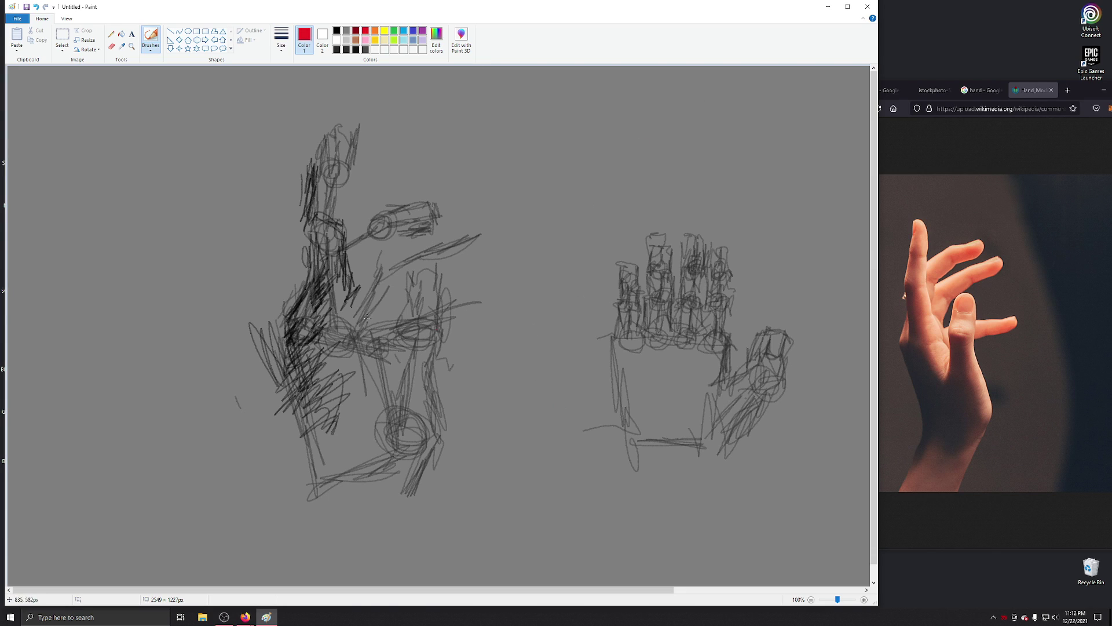
pyautogui.moveTo(317, 253); pyautogui.dragTo(322, 313)
pyautogui.moveTo(294, 186); pyautogui.dragTo(299, 228)
pyautogui.moveTo(318, 182)
pyautogui.mouseDown()
pyautogui.moveTo(332, 133)
pyautogui.moveTo(343, 197)
pyautogui.moveTo(349, 181)
pyautogui.moveTo(328, 190)
pyautogui.moveTo(346, 151)
pyautogui.moveTo(347, 241)
pyautogui.mouseUp()
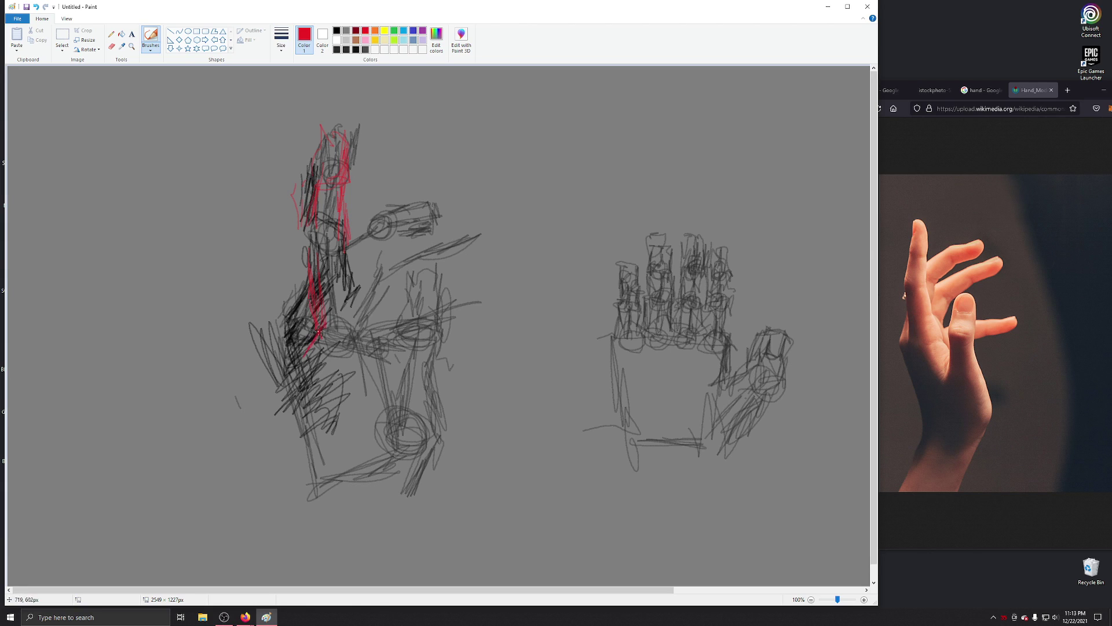
pyautogui.moveTo(302, 298); pyautogui.dragTo(298, 278)
pyautogui.moveTo(290, 321)
pyautogui.mouseDown()
pyautogui.moveTo(276, 358)
pyautogui.moveTo(291, 334)
pyautogui.moveTo(322, 467)
pyautogui.mouseUp()
# Mix a dark blue with luminance 64 from indigo and hatch the first hand's outer knuckle with it
pyautogui.click(413, 31)
pyautogui.moveTo(291, 331); pyautogui.dragTo(298, 320)
pyautogui.click(436, 41)
pyautogui.click(530, 308)
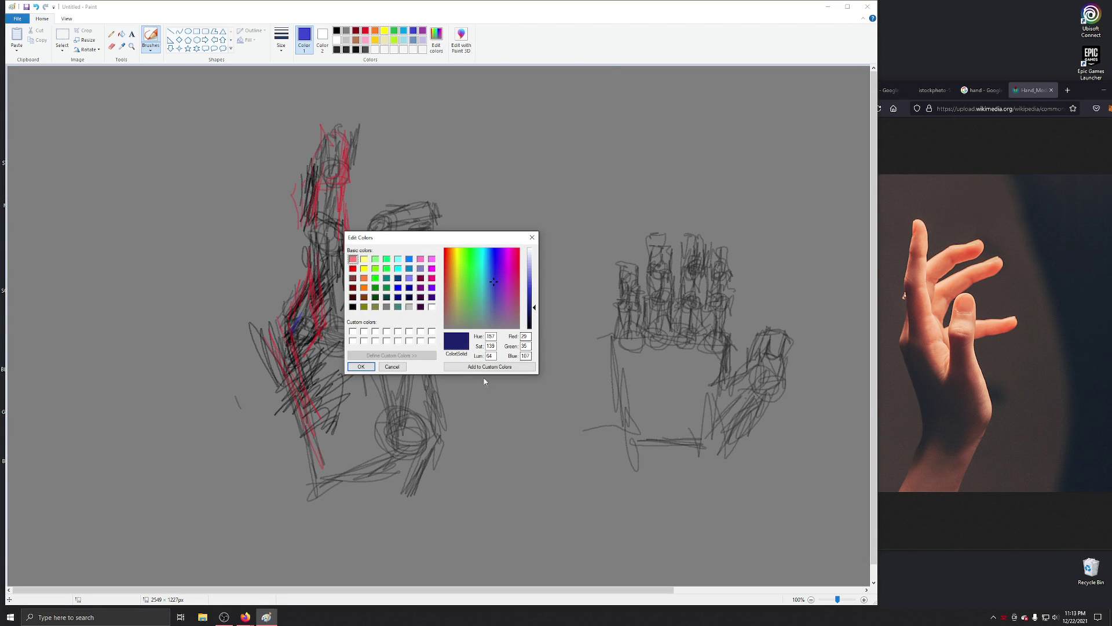
pyautogui.click(374, 369)
pyautogui.moveTo(284, 334); pyautogui.dragTo(302, 320)
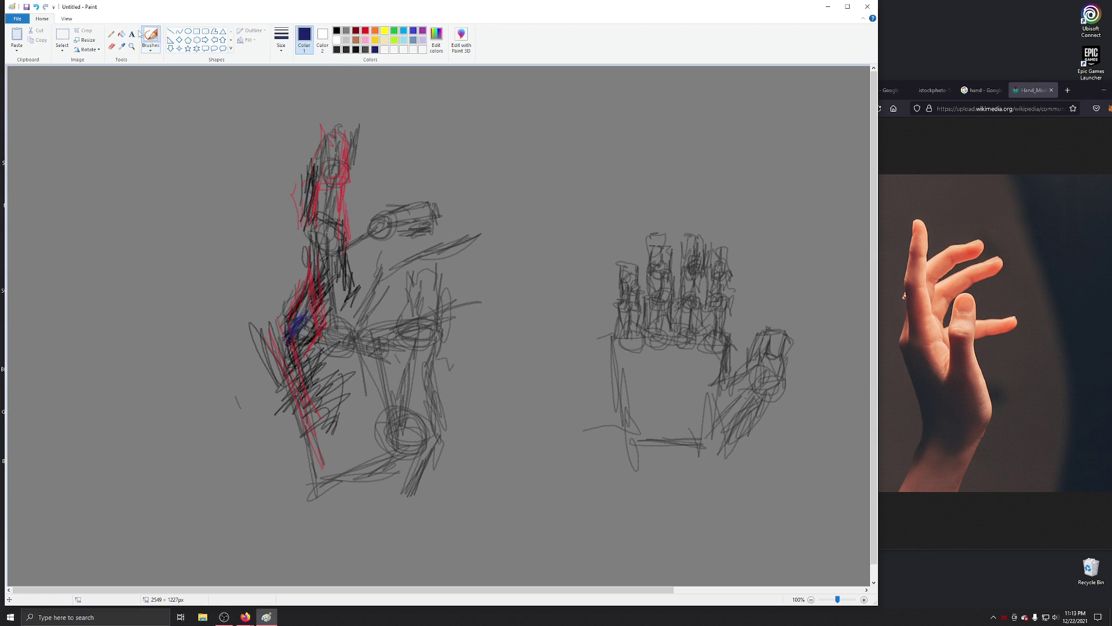
# Switch to a solid brush, darken the blue to luminance 47, and hatch the outer knuckle and adjacent palm edge
pyautogui.click(150, 51)
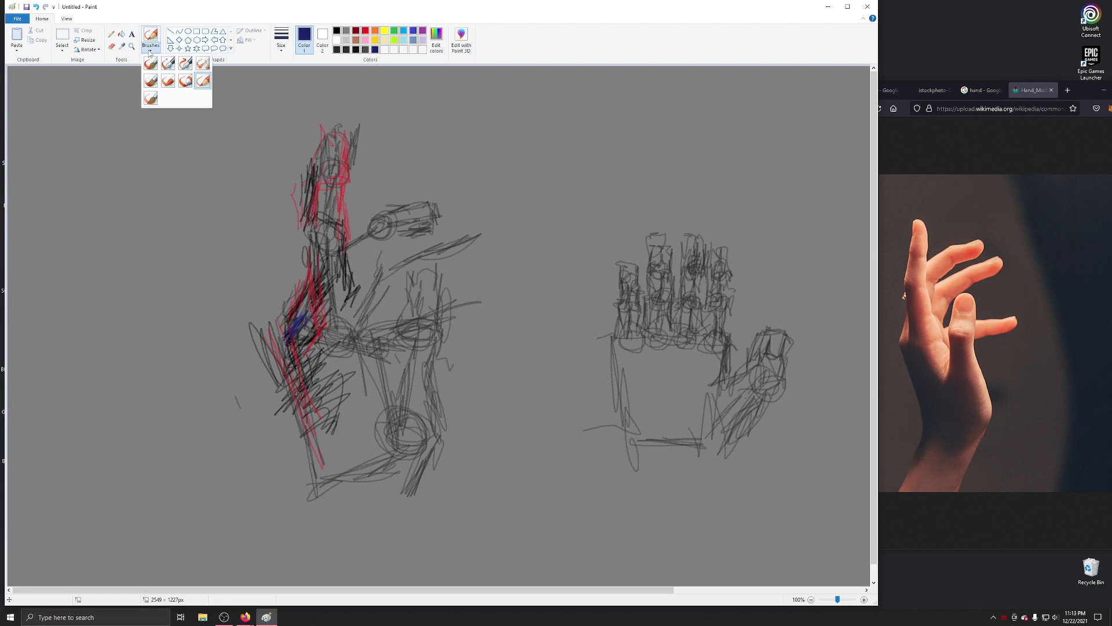
pyautogui.click(168, 64)
pyautogui.moveTo(302, 313); pyautogui.dragTo(293, 342)
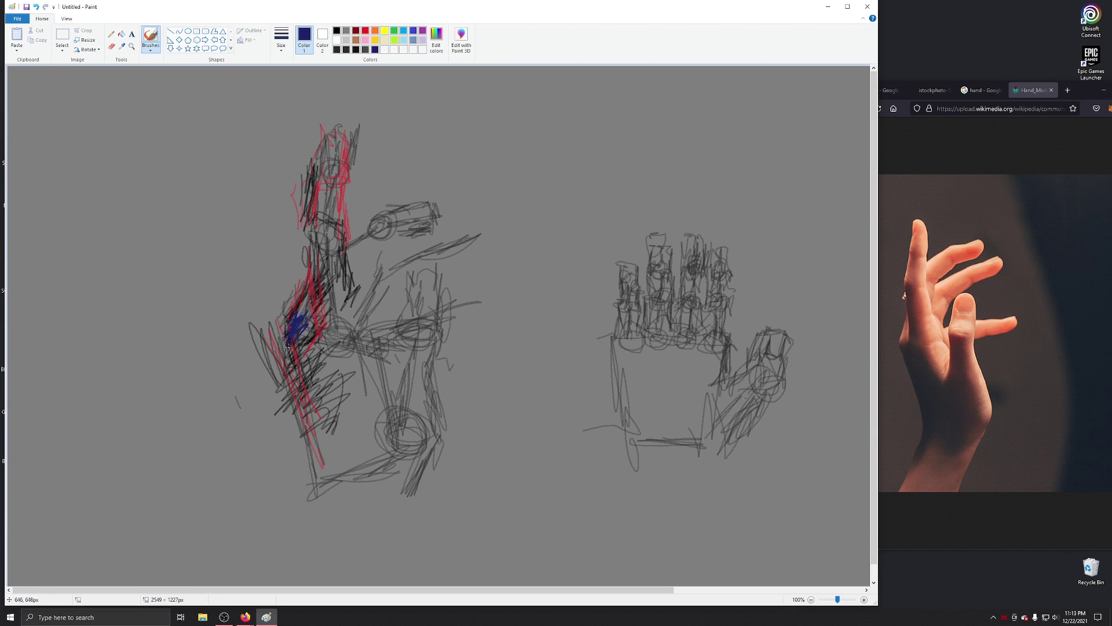
pyautogui.click(435, 36)
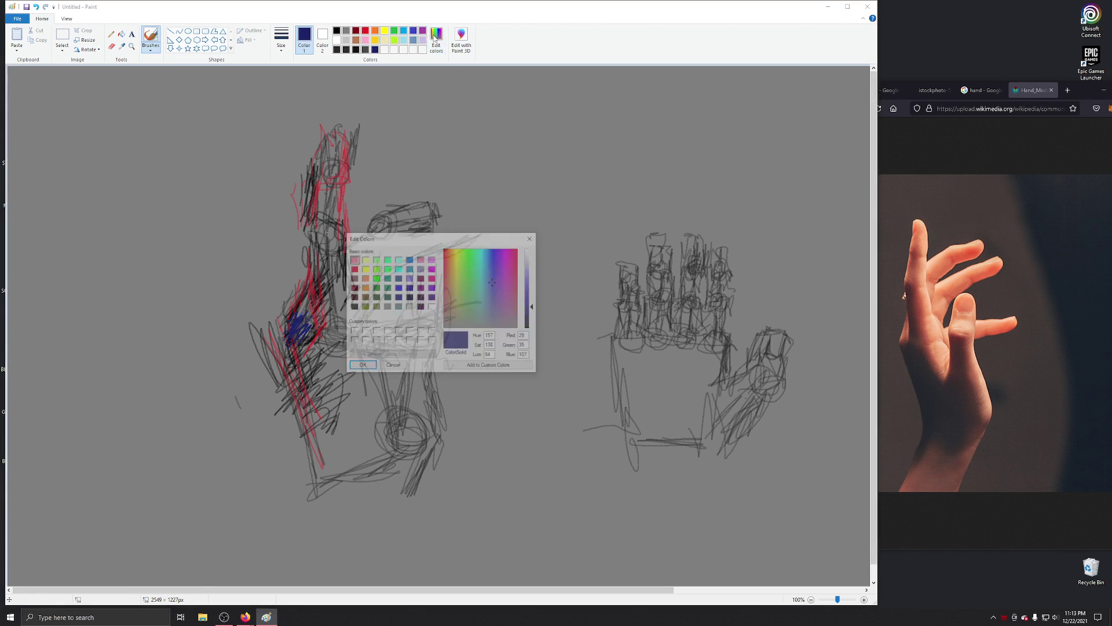
pyautogui.click(534, 317)
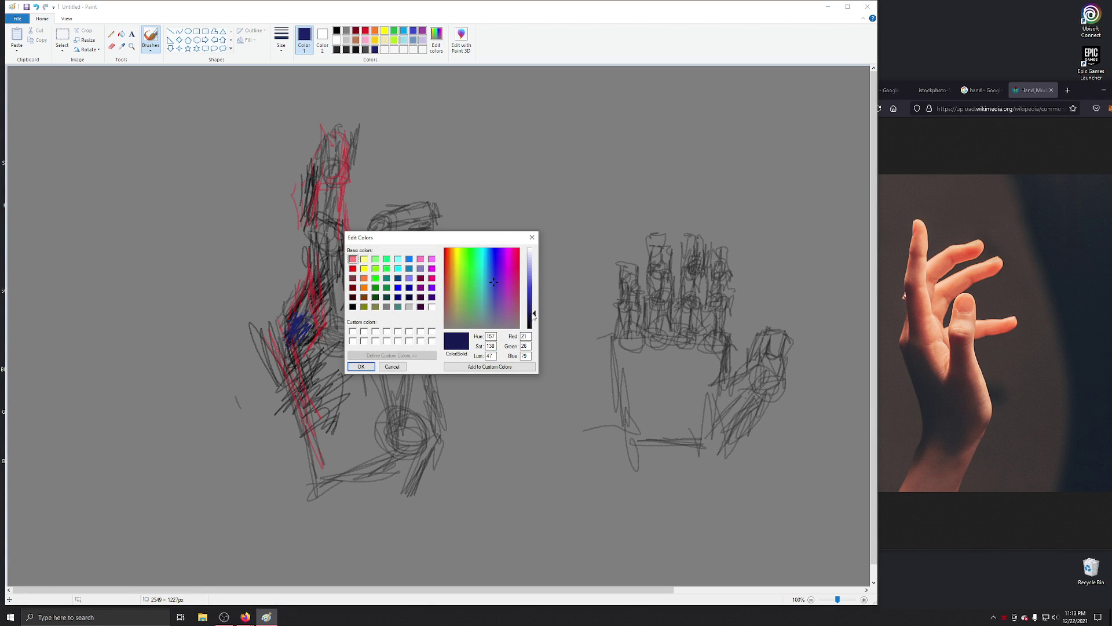
pyautogui.click(360, 366)
pyautogui.moveTo(290, 322)
pyautogui.mouseDown()
pyautogui.moveTo(286, 356)
pyautogui.moveTo(314, 345)
pyautogui.moveTo(291, 379)
pyautogui.moveTo(303, 379)
pyautogui.moveTo(285, 314)
pyautogui.moveTo(306, 281)
pyautogui.mouseUp()
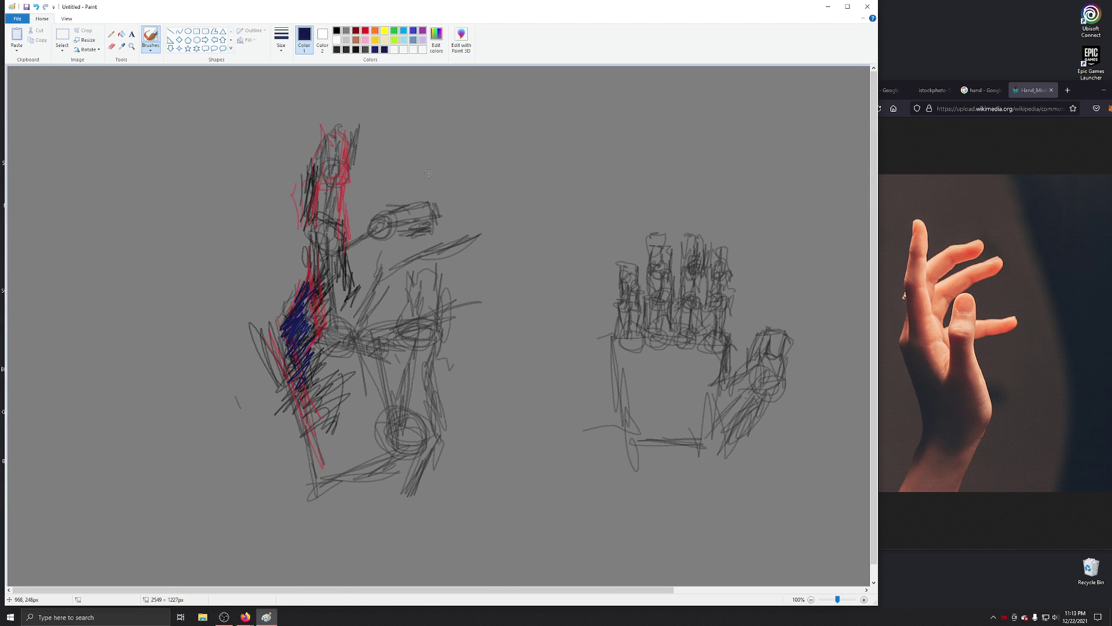
# Outline the upper bent finger, the index finger and the outer palm edge in dark navy
pyautogui.moveTo(341, 252)
pyautogui.mouseDown()
pyautogui.moveTo(375, 238)
pyautogui.moveTo(342, 249)
pyautogui.moveTo(372, 214)
pyautogui.moveTo(437, 203)
pyautogui.moveTo(428, 233)
pyautogui.moveTo(399, 234)
pyautogui.moveTo(362, 260)
pyautogui.mouseUp()
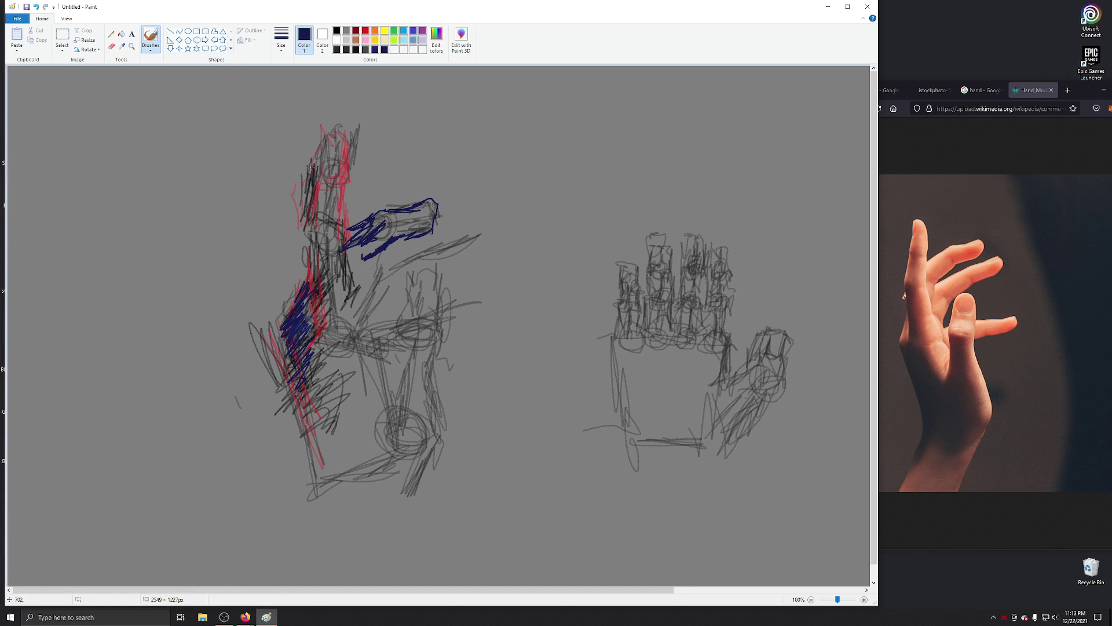
pyautogui.moveTo(330, 180)
pyautogui.mouseDown()
pyautogui.moveTo(347, 174)
pyautogui.moveTo(348, 143)
pyautogui.moveTo(331, 132)
pyautogui.moveTo(319, 144)
pyautogui.moveTo(333, 161)
pyautogui.moveTo(319, 135)
pyautogui.moveTo(319, 168)
pyautogui.moveTo(310, 162)
pyautogui.moveTo(317, 203)
pyautogui.moveTo(324, 186)
pyautogui.moveTo(308, 247)
pyautogui.moveTo(316, 229)
pyautogui.mouseUp()
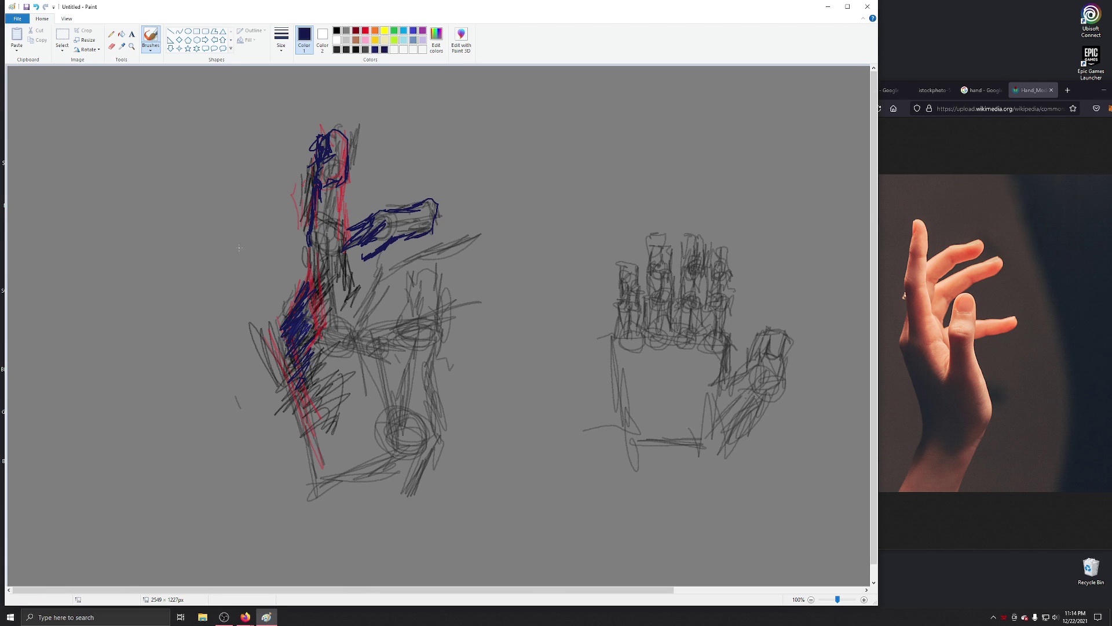
pyautogui.moveTo(285, 317); pyautogui.dragTo(281, 344)
pyautogui.moveTo(288, 371); pyautogui.dragTo(318, 467)
# Hatch navy shadows along the index finger's outer side, around its base and across the upper palm
pyautogui.moveTo(366, 258)
pyautogui.mouseDown()
pyautogui.moveTo(352, 271)
pyautogui.moveTo(358, 299)
pyautogui.mouseUp()
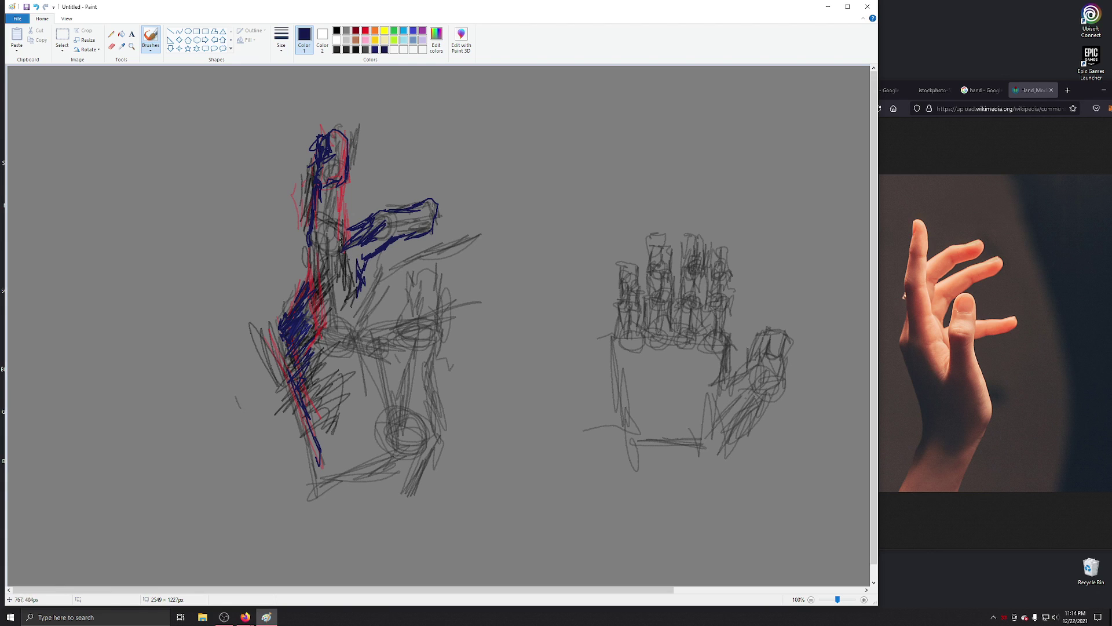
pyautogui.moveTo(344, 245); pyautogui.dragTo(353, 287)
pyautogui.moveTo(300, 234)
pyautogui.mouseDown()
pyautogui.moveTo(318, 297)
pyautogui.moveTo(316, 257)
pyautogui.moveTo(314, 313)
pyautogui.mouseUp()
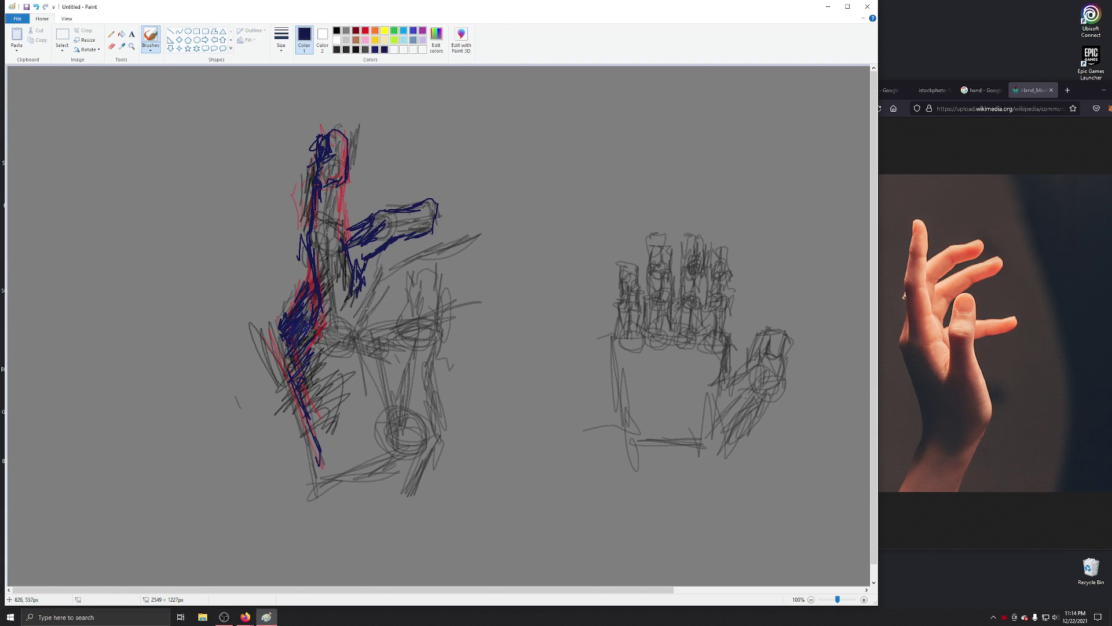
pyautogui.moveTo(350, 263)
pyautogui.mouseDown()
pyautogui.moveTo(352, 313)
pyautogui.moveTo(380, 339)
pyautogui.moveTo(365, 324)
pyautogui.moveTo(396, 398)
pyautogui.moveTo(384, 378)
pyautogui.mouseUp()
pyautogui.moveTo(333, 353)
pyautogui.mouseDown()
pyautogui.moveTo(326, 376)
pyautogui.moveTo(361, 363)
pyautogui.moveTo(310, 396)
pyautogui.moveTo(371, 392)
pyautogui.mouseUp()
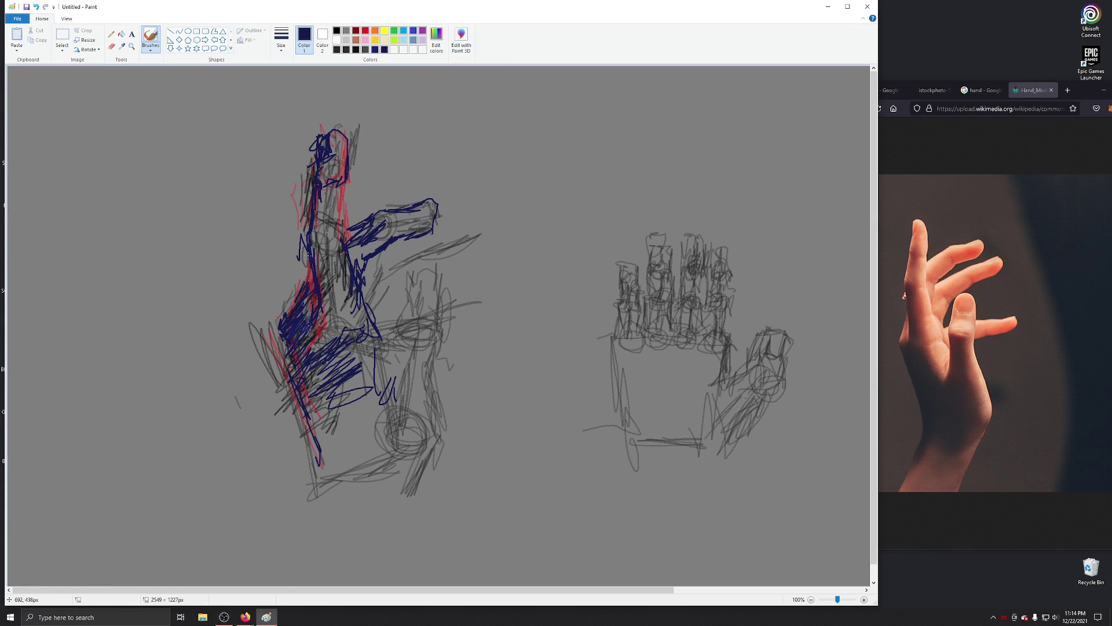
pyautogui.moveTo(321, 248)
pyautogui.mouseDown()
pyautogui.moveTo(317, 284)
pyautogui.moveTo(338, 277)
pyautogui.moveTo(312, 314)
pyautogui.moveTo(340, 308)
pyautogui.moveTo(272, 354)
pyautogui.mouseUp()
pyautogui.moveTo(319, 248); pyautogui.dragTo(339, 185)
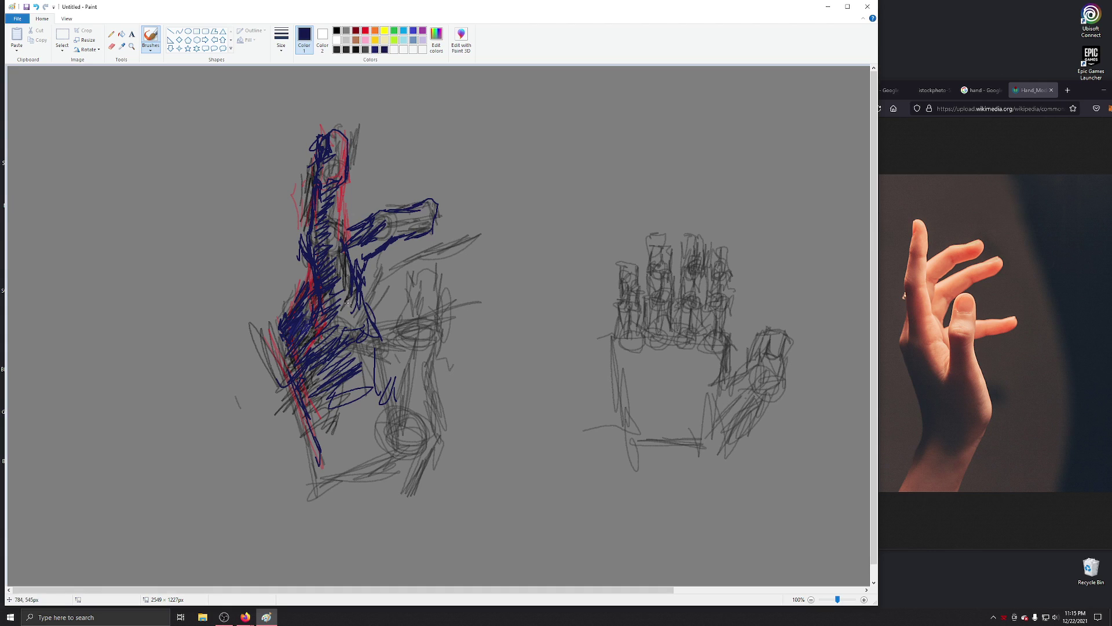
# Outline the thumb in navy with a boxy tip and nail, continuing its outer edge down to the wrist
pyautogui.moveTo(355, 302)
pyautogui.mouseDown()
pyautogui.moveTo(358, 371)
pyautogui.moveTo(398, 351)
pyautogui.moveTo(400, 281)
pyautogui.moveTo(432, 268)
pyautogui.moveTo(446, 333)
pyautogui.moveTo(438, 355)
pyautogui.moveTo(434, 324)
pyautogui.mouseUp()
pyautogui.moveTo(433, 270); pyautogui.dragTo(408, 276)
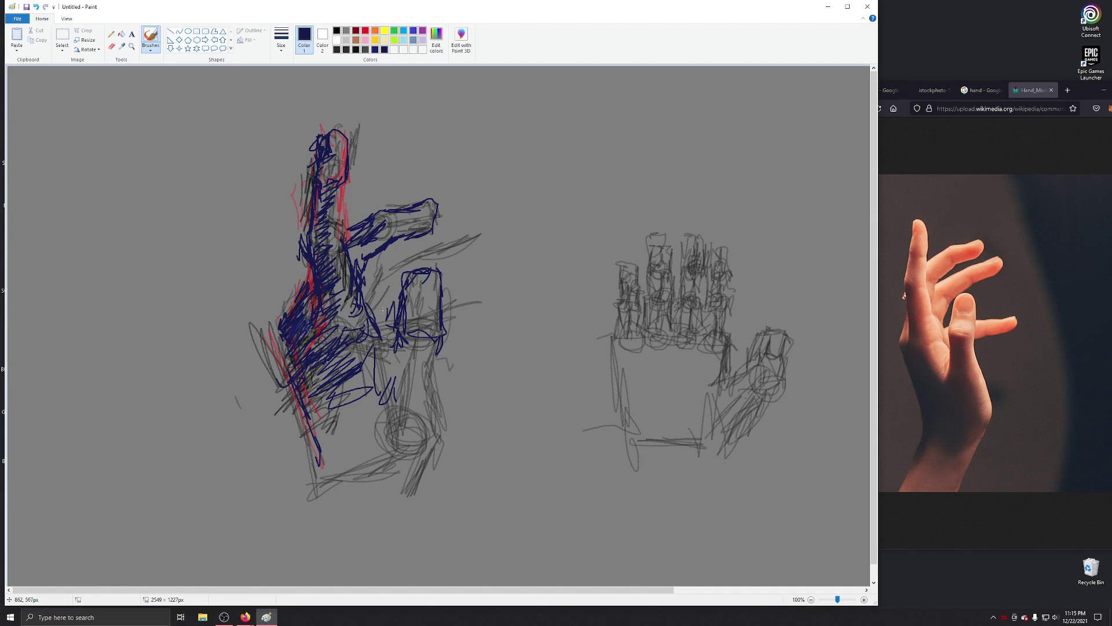
pyautogui.moveTo(425, 292)
pyautogui.mouseDown()
pyautogui.moveTo(406, 304)
pyautogui.moveTo(431, 319)
pyautogui.moveTo(412, 281)
pyautogui.moveTo(425, 303)
pyautogui.moveTo(409, 292)
pyautogui.moveTo(413, 277)
pyautogui.moveTo(462, 336)
pyautogui.mouseUp()
pyautogui.moveTo(398, 360)
pyautogui.mouseDown()
pyautogui.moveTo(392, 375)
pyautogui.moveTo(438, 336)
pyautogui.moveTo(444, 372)
pyautogui.moveTo(433, 350)
pyautogui.moveTo(454, 384)
pyautogui.mouseUp()
pyautogui.moveTo(430, 333); pyautogui.dragTo(454, 398)
pyautogui.moveTo(434, 360)
pyautogui.mouseDown()
pyautogui.moveTo(453, 422)
pyautogui.moveTo(445, 475)
pyautogui.moveTo(349, 497)
pyautogui.mouseUp()
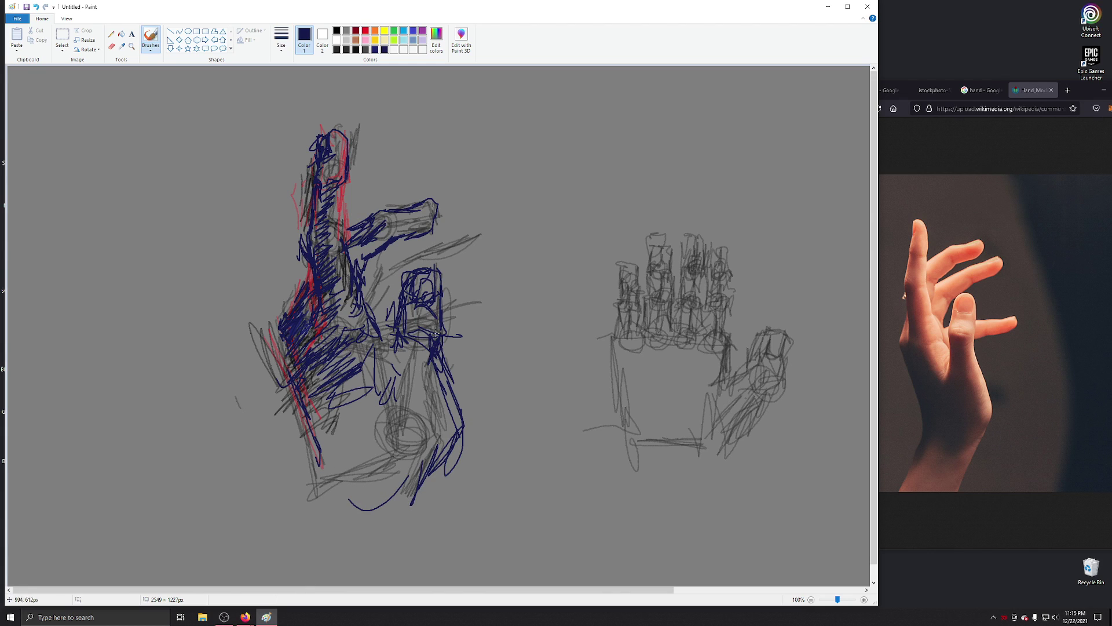
# Hatch navy shadows across the thumb base and palm, and outline the lower bent finger in navy
pyautogui.moveTo(394, 364); pyautogui.dragTo(427, 342)
pyautogui.moveTo(369, 387)
pyautogui.mouseDown()
pyautogui.moveTo(407, 359)
pyautogui.moveTo(382, 382)
pyautogui.moveTo(426, 361)
pyautogui.moveTo(426, 371)
pyautogui.mouseUp()
pyautogui.moveTo(391, 408)
pyautogui.mouseDown()
pyautogui.moveTo(430, 380)
pyautogui.moveTo(420, 400)
pyautogui.moveTo(433, 404)
pyautogui.mouseUp()
pyautogui.moveTo(398, 436); pyautogui.dragTo(445, 413)
pyautogui.moveTo(408, 452)
pyautogui.mouseDown()
pyautogui.moveTo(355, 384)
pyautogui.moveTo(390, 354)
pyautogui.moveTo(398, 372)
pyautogui.moveTo(333, 353)
pyautogui.moveTo(359, 338)
pyautogui.moveTo(383, 394)
pyautogui.moveTo(354, 434)
pyautogui.moveTo(372, 461)
pyautogui.moveTo(343, 320)
pyautogui.mouseUp()
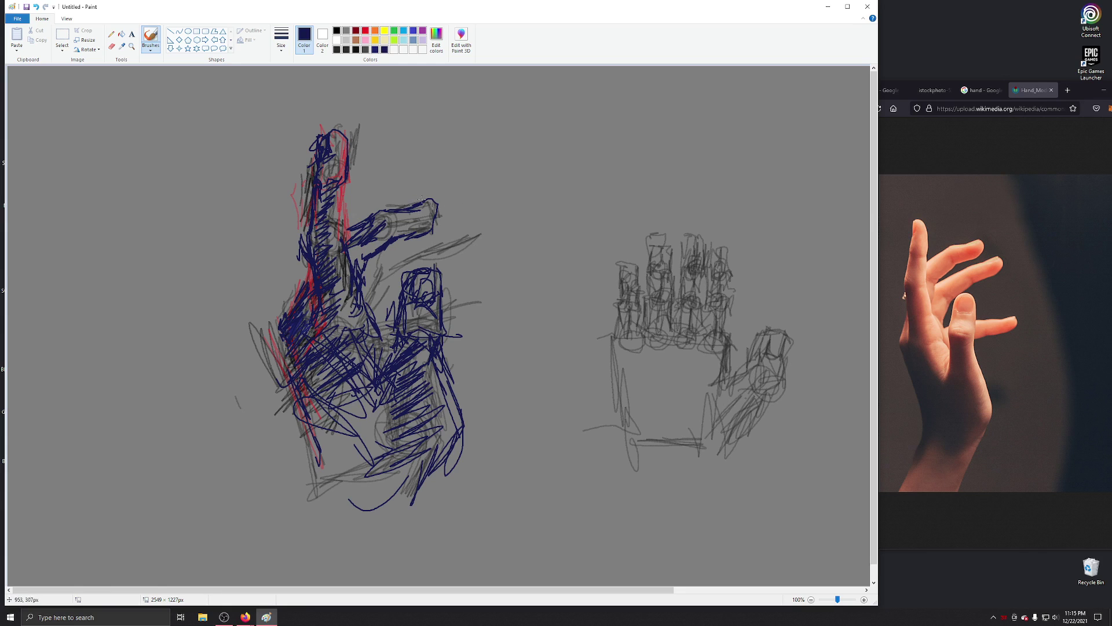
pyautogui.moveTo(433, 223); pyautogui.dragTo(441, 208)
pyautogui.moveTo(367, 275)
pyautogui.mouseDown()
pyautogui.moveTo(433, 248)
pyautogui.moveTo(398, 253)
pyautogui.moveTo(454, 244)
pyautogui.moveTo(400, 256)
pyautogui.moveTo(492, 216)
pyautogui.moveTo(462, 263)
pyautogui.moveTo(406, 241)
pyautogui.moveTo(448, 240)
pyautogui.moveTo(407, 249)
pyautogui.moveTo(457, 225)
pyautogui.moveTo(398, 233)
pyautogui.moveTo(350, 264)
pyautogui.moveTo(466, 240)
pyautogui.moveTo(458, 259)
pyautogui.moveTo(388, 272)
pyautogui.moveTo(429, 260)
pyautogui.moveTo(399, 265)
pyautogui.moveTo(423, 254)
pyautogui.moveTo(406, 255)
pyautogui.moveTo(385, 282)
pyautogui.moveTo(400, 274)
pyautogui.moveTo(386, 311)
pyautogui.moveTo(383, 284)
pyautogui.moveTo(364, 267)
pyautogui.mouseUp()
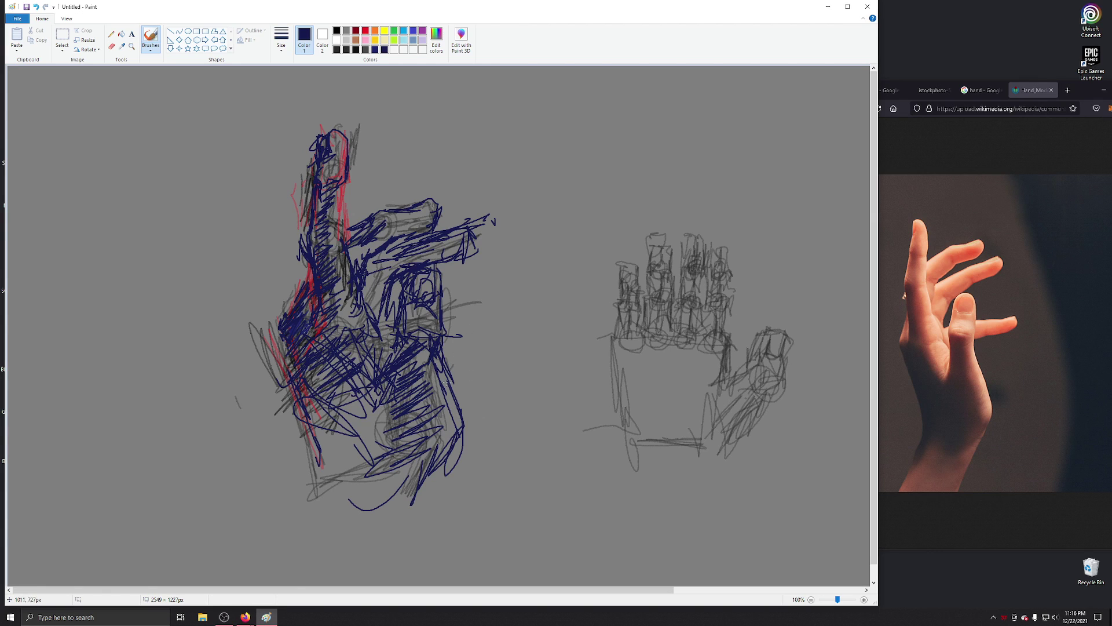
# Switch to the Natural pencil in light gray, highlight the thumb base, and sketch the lowest finger behind the thumb
pyautogui.click(145, 49)
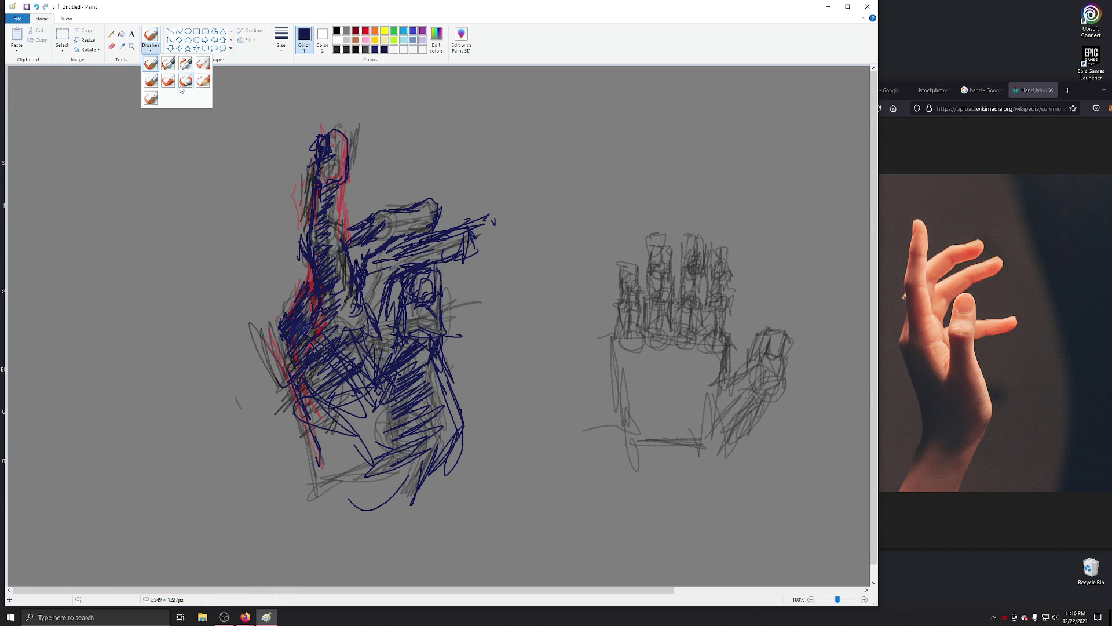
pyautogui.click(204, 79)
pyautogui.click(346, 39)
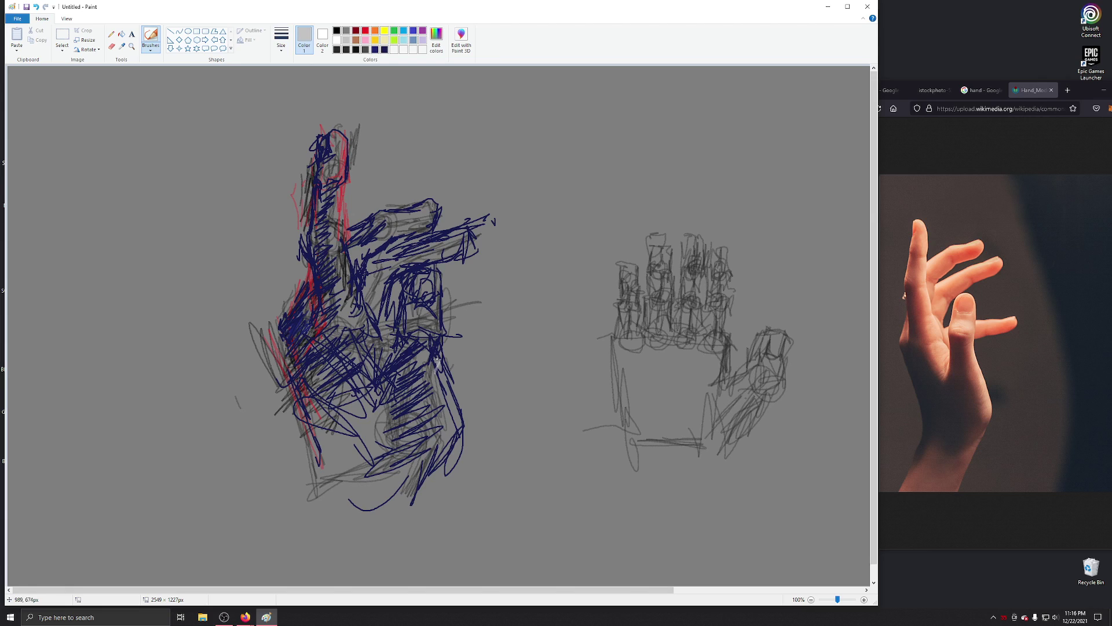
pyautogui.moveTo(434, 365)
pyautogui.mouseDown()
pyautogui.moveTo(429, 400)
pyautogui.moveTo(449, 383)
pyautogui.moveTo(422, 425)
pyautogui.moveTo(440, 406)
pyautogui.moveTo(419, 439)
pyautogui.moveTo(445, 415)
pyautogui.moveTo(412, 484)
pyautogui.mouseUp()
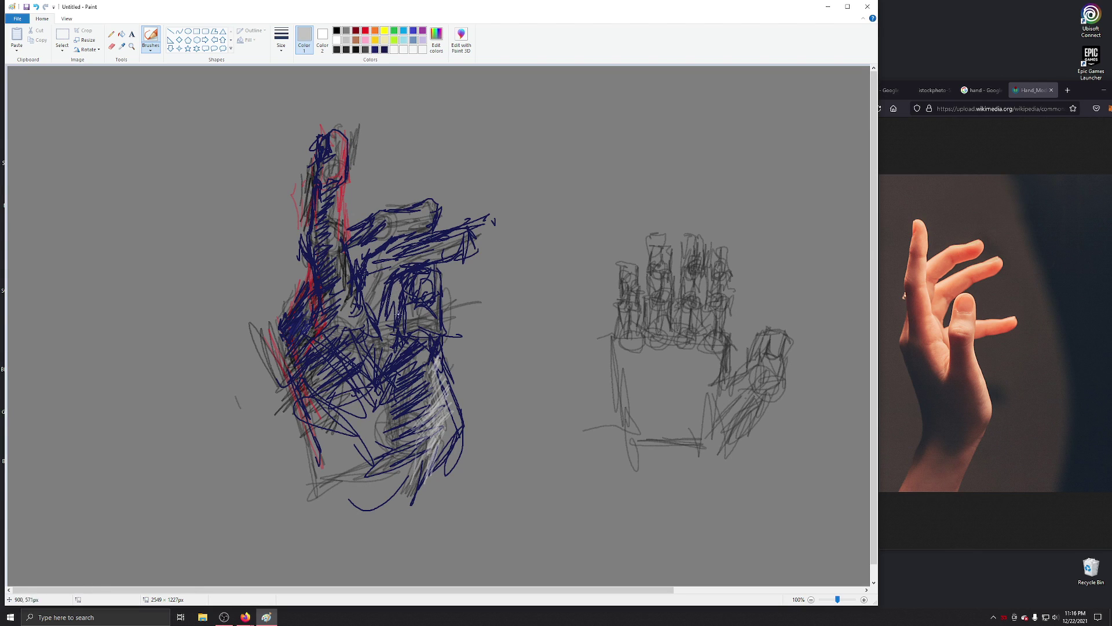
pyautogui.moveTo(386, 318)
pyautogui.mouseDown()
pyautogui.moveTo(389, 345)
pyautogui.moveTo(395, 306)
pyautogui.mouseUp()
pyautogui.moveTo(384, 316)
pyautogui.mouseDown()
pyautogui.moveTo(448, 315)
pyautogui.moveTo(509, 290)
pyautogui.moveTo(523, 298)
pyautogui.moveTo(506, 316)
pyautogui.moveTo(463, 322)
pyautogui.moveTo(503, 318)
pyautogui.moveTo(495, 328)
pyautogui.moveTo(493, 315)
pyautogui.moveTo(452, 334)
pyautogui.moveTo(490, 323)
pyautogui.mouseUp()
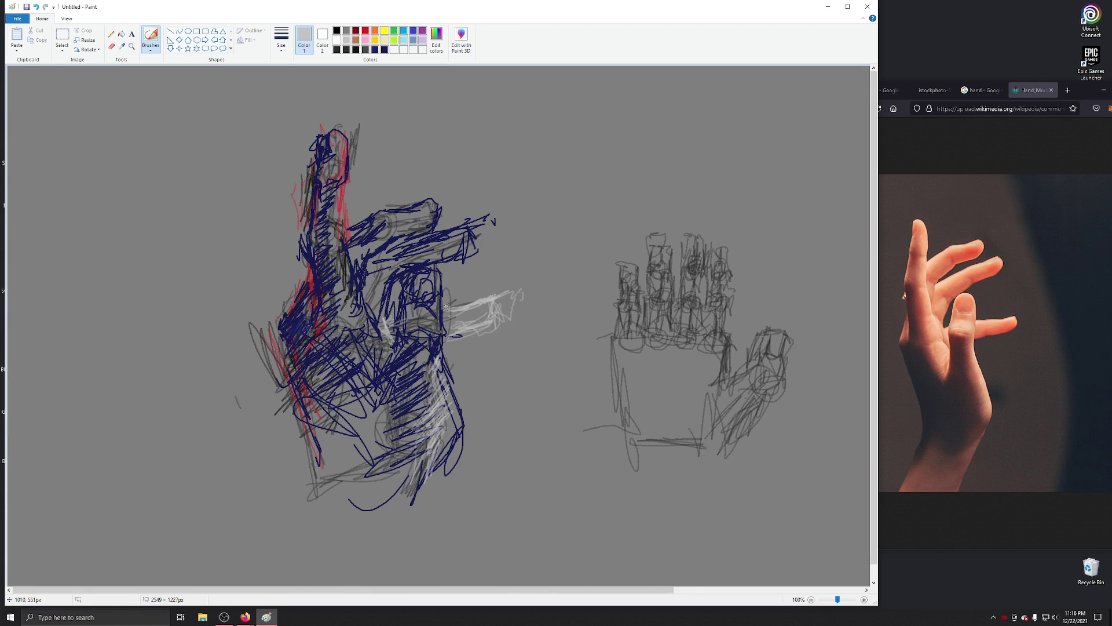
# Add light gray highlights to both bent fingers, the thumb tip, the index finger and the outer knuckle
pyautogui.moveTo(383, 331); pyautogui.dragTo(362, 322)
pyautogui.moveTo(392, 256)
pyautogui.mouseDown()
pyautogui.moveTo(415, 240)
pyautogui.moveTo(442, 237)
pyautogui.moveTo(432, 234)
pyautogui.moveTo(460, 226)
pyautogui.moveTo(466, 245)
pyautogui.moveTo(472, 239)
pyautogui.moveTo(411, 239)
pyautogui.moveTo(372, 254)
pyautogui.moveTo(393, 248)
pyautogui.moveTo(355, 264)
pyautogui.moveTo(379, 271)
pyautogui.moveTo(348, 291)
pyautogui.moveTo(385, 246)
pyautogui.moveTo(431, 238)
pyautogui.mouseUp()
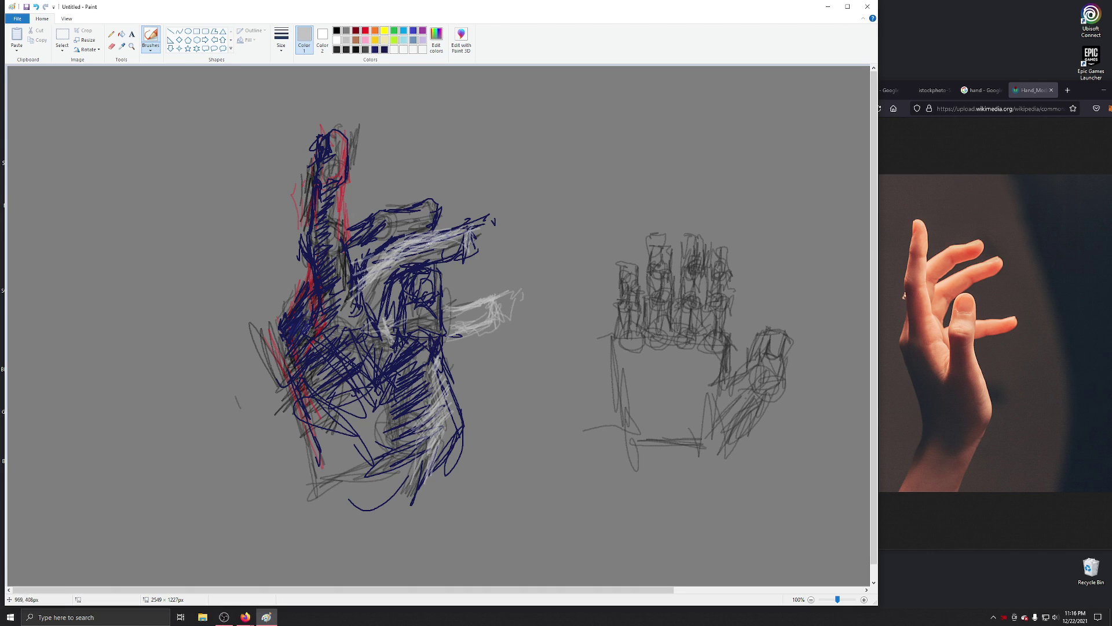
pyautogui.moveTo(423, 282)
pyautogui.mouseDown()
pyautogui.moveTo(405, 293)
pyautogui.moveTo(426, 272)
pyautogui.moveTo(400, 336)
pyautogui.moveTo(419, 313)
pyautogui.moveTo(423, 326)
pyautogui.moveTo(443, 317)
pyautogui.moveTo(445, 335)
pyautogui.moveTo(370, 342)
pyautogui.mouseUp()
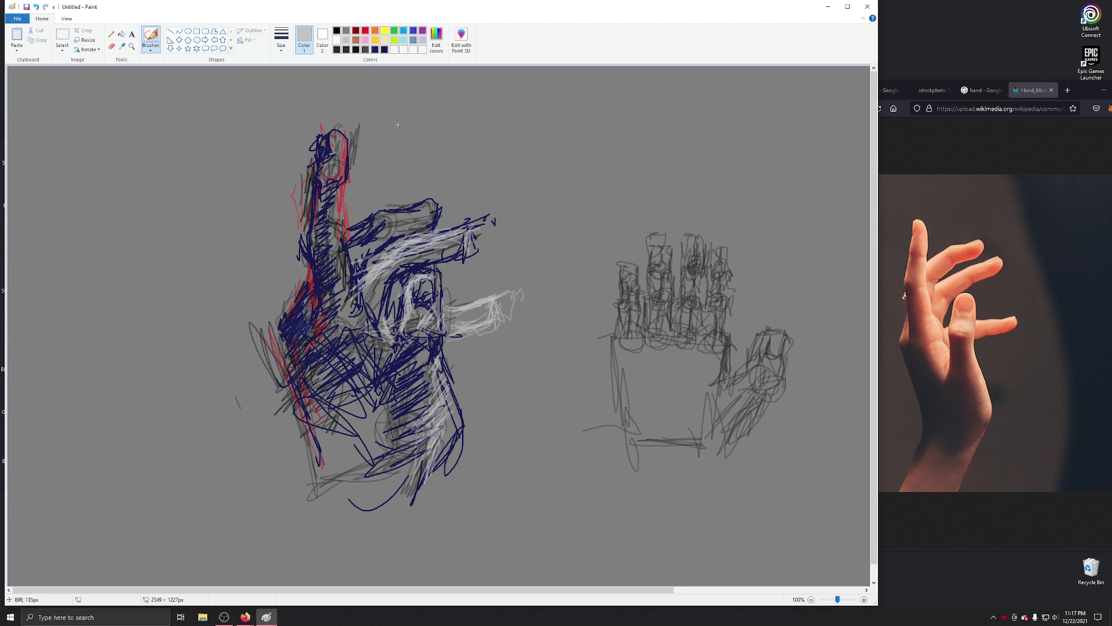
pyautogui.moveTo(342, 126)
pyautogui.mouseDown()
pyautogui.moveTo(324, 178)
pyautogui.moveTo(349, 276)
pyautogui.moveTo(333, 294)
pyautogui.moveTo(353, 292)
pyautogui.moveTo(347, 310)
pyautogui.moveTo(343, 261)
pyautogui.moveTo(356, 274)
pyautogui.moveTo(353, 310)
pyautogui.moveTo(328, 321)
pyautogui.moveTo(347, 327)
pyautogui.moveTo(406, 421)
pyautogui.mouseUp()
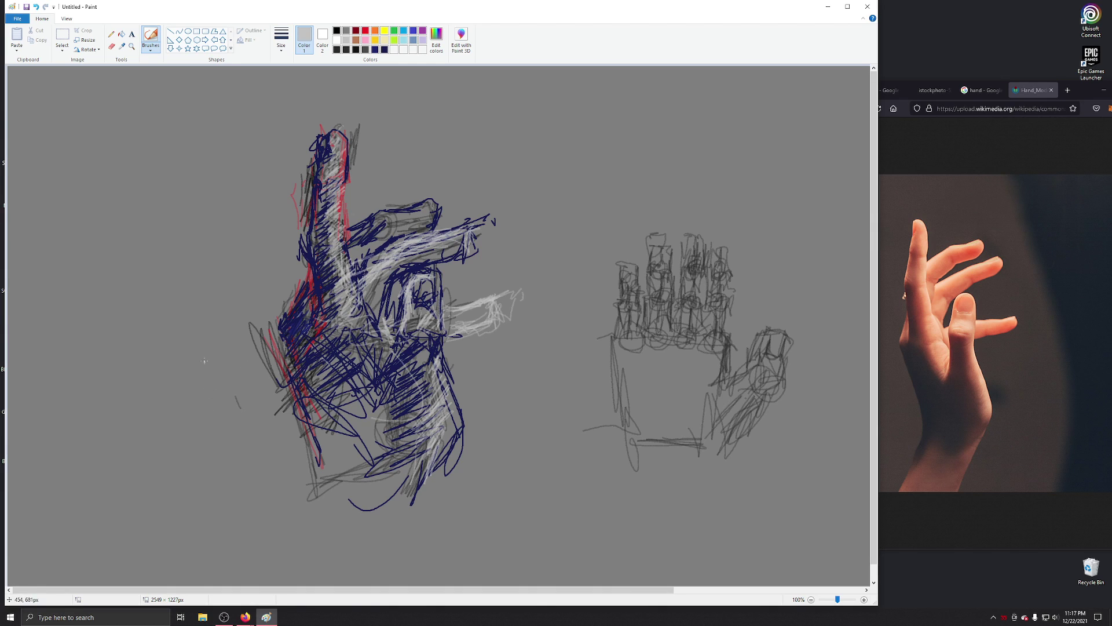
pyautogui.moveTo(306, 281)
pyautogui.mouseDown()
pyautogui.moveTo(306, 316)
pyautogui.moveTo(297, 284)
pyautogui.mouseUp()
pyautogui.moveTo(341, 237)
pyautogui.mouseDown()
pyautogui.moveTo(379, 213)
pyautogui.moveTo(363, 221)
pyautogui.moveTo(410, 209)
pyautogui.moveTo(441, 213)
pyautogui.mouseUp()
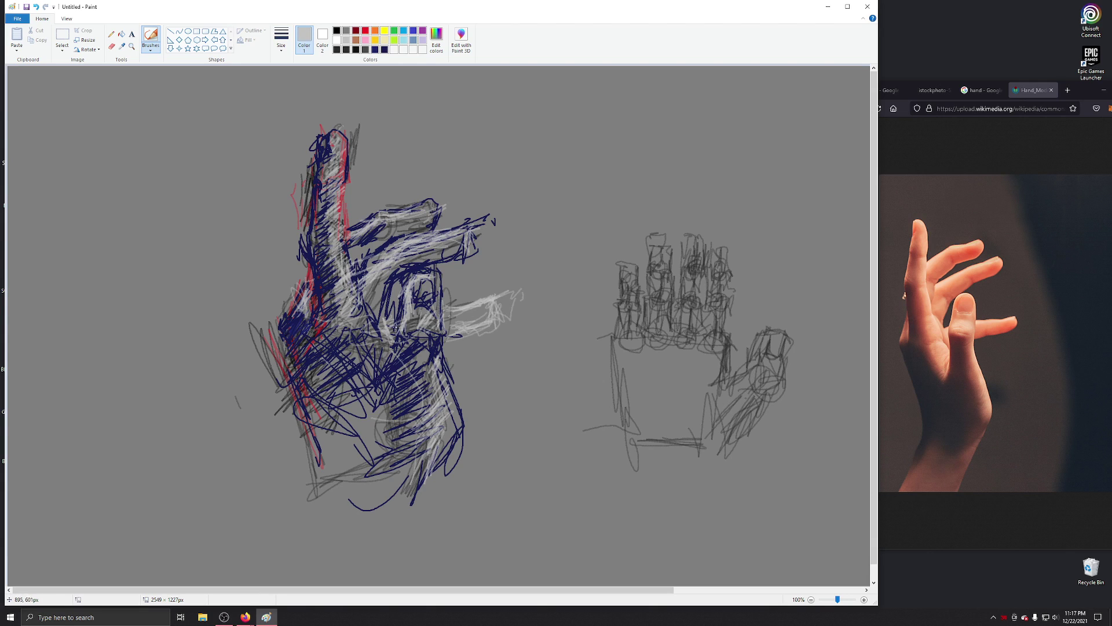
# Extend the light gray highlights over the thumb base and palm, and sketch both sides of the wrist downward
pyautogui.moveTo(414, 331)
pyautogui.mouseDown()
pyautogui.moveTo(421, 428)
pyautogui.moveTo(445, 406)
pyautogui.moveTo(426, 458)
pyautogui.moveTo(387, 497)
pyautogui.mouseUp()
pyautogui.moveTo(275, 488); pyautogui.dragTo(263, 517)
pyautogui.moveTo(318, 455)
pyautogui.mouseDown()
pyautogui.moveTo(327, 520)
pyautogui.moveTo(307, 491)
pyautogui.moveTo(293, 567)
pyautogui.mouseUp()
pyautogui.moveTo(400, 513)
pyautogui.mouseDown()
pyautogui.moveTo(411, 489)
pyautogui.moveTo(401, 580)
pyautogui.moveTo(411, 617)
pyautogui.mouseUp()
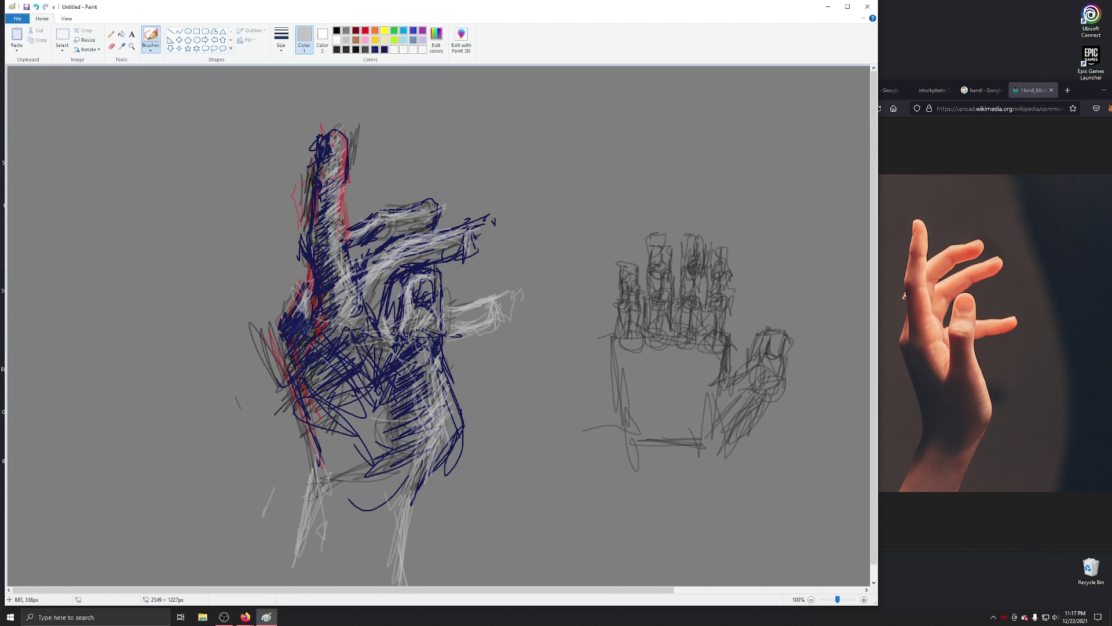
pyautogui.moveTo(348, 318)
pyautogui.mouseDown()
pyautogui.moveTo(371, 370)
pyautogui.moveTo(358, 376)
pyautogui.moveTo(373, 377)
pyautogui.moveTo(371, 399)
pyautogui.moveTo(385, 371)
pyautogui.moveTo(374, 339)
pyautogui.moveTo(387, 342)
pyautogui.moveTo(379, 373)
pyautogui.moveTo(362, 351)
pyautogui.mouseUp()
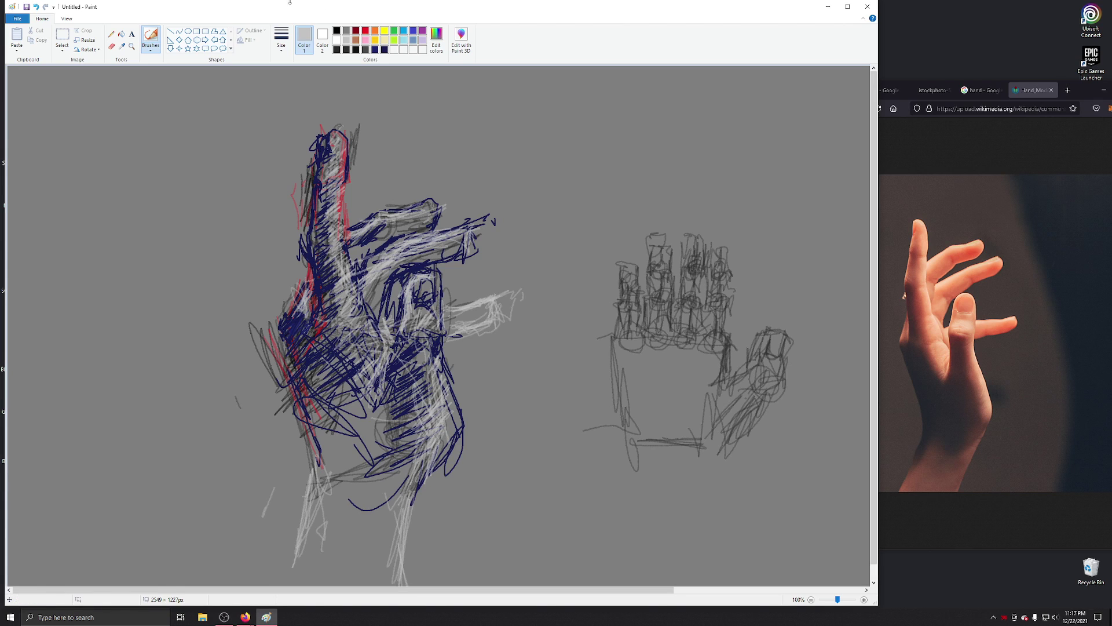
# Darken the outer side of the index finger with near-black hatching down to its middle joint
pyautogui.click(355, 49)
pyautogui.click(346, 49)
pyautogui.moveTo(313, 232); pyautogui.dragTo(311, 236)
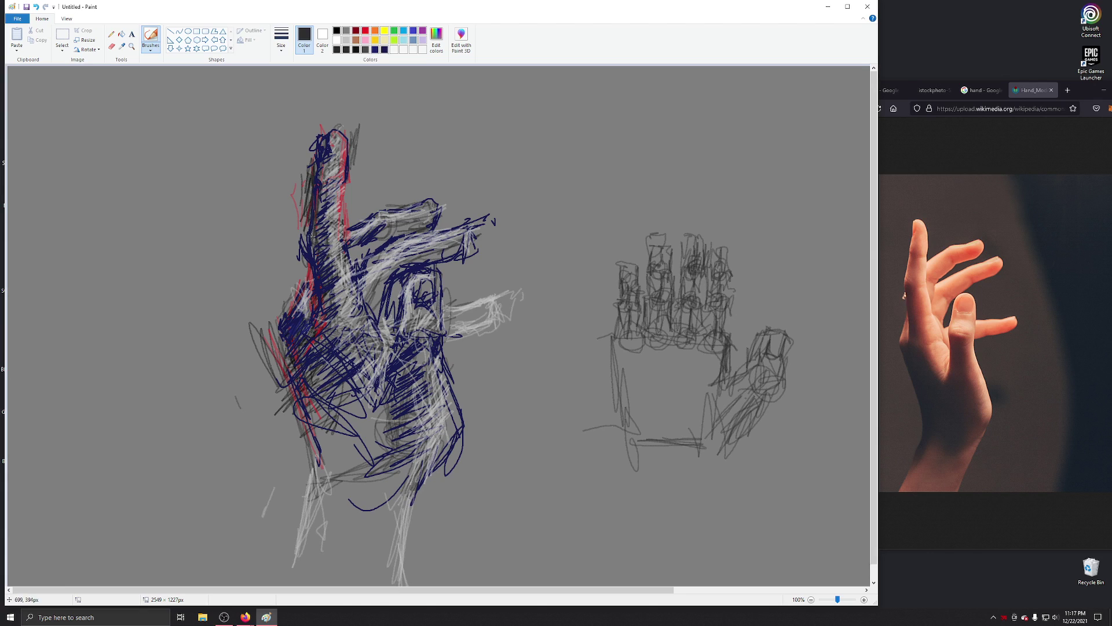
pyautogui.click(356, 51)
pyautogui.moveTo(314, 187)
pyautogui.mouseDown()
pyautogui.moveTo(310, 228)
pyautogui.moveTo(309, 193)
pyautogui.moveTo(305, 207)
pyautogui.moveTo(328, 204)
pyautogui.moveTo(332, 160)
pyautogui.moveTo(312, 244)
pyautogui.moveTo(329, 226)
pyautogui.moveTo(310, 246)
pyautogui.mouseUp()
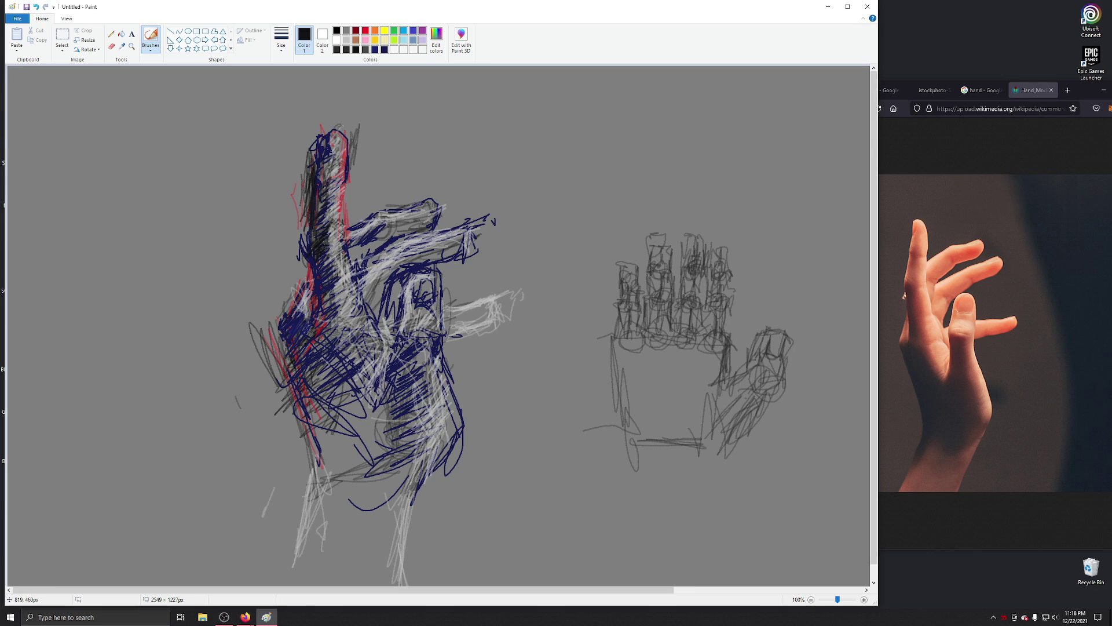
# Continue the near-black shading down the index finger's base and around the outer knuckle
pyautogui.moveTo(330, 272); pyautogui.dragTo(319, 264)
pyautogui.moveTo(331, 279)
pyautogui.mouseDown()
pyautogui.moveTo(326, 310)
pyautogui.moveTo(337, 299)
pyautogui.mouseUp()
pyautogui.moveTo(314, 334)
pyautogui.mouseDown()
pyautogui.moveTo(328, 307)
pyautogui.moveTo(324, 357)
pyautogui.moveTo(346, 349)
pyautogui.moveTo(270, 318)
pyautogui.moveTo(291, 328)
pyautogui.mouseUp()
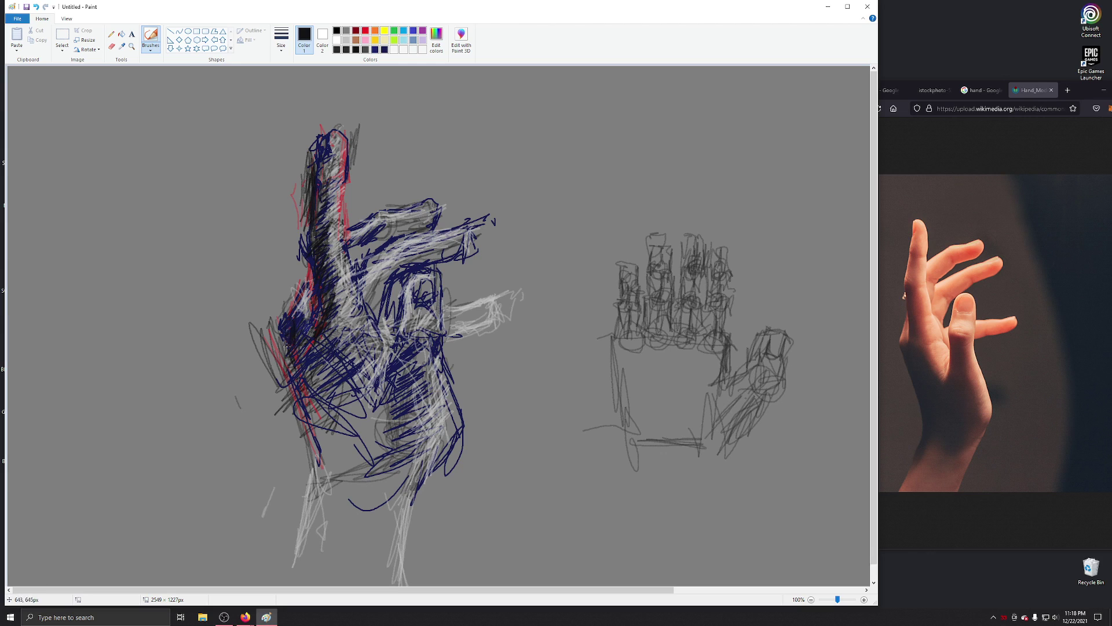
pyautogui.moveTo(326, 338); pyautogui.dragTo(314, 340)
pyautogui.moveTo(284, 299)
pyautogui.mouseDown()
pyautogui.moveTo(292, 313)
pyautogui.moveTo(304, 268)
pyautogui.mouseUp()
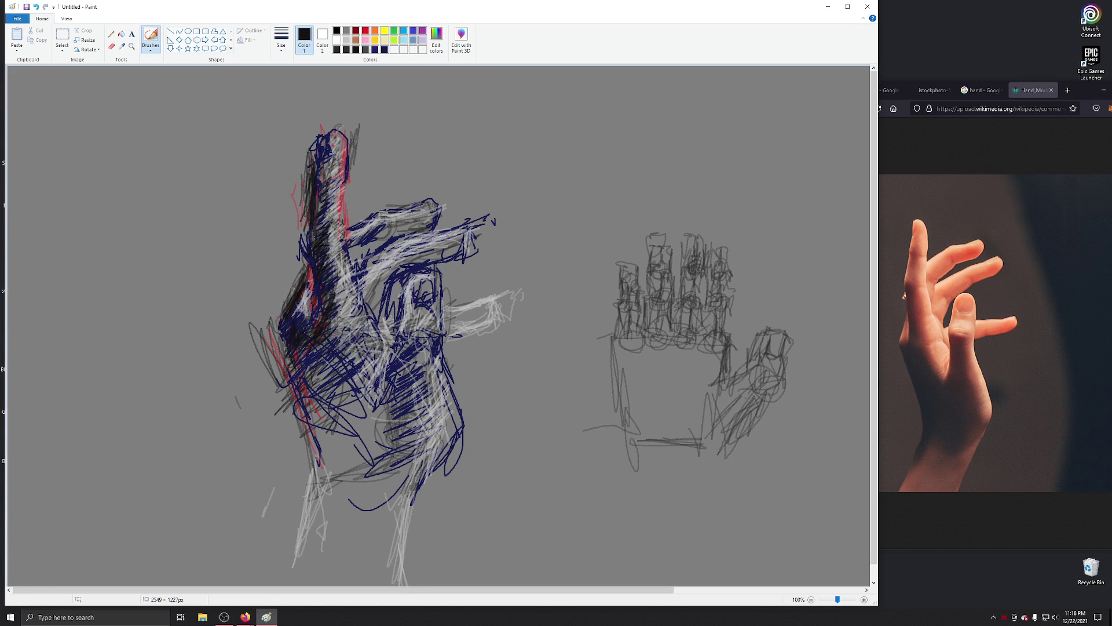
# Shade the thumb base's outer edge, the wrist, the upper bent finger and the index finger's inner side with near-black strokes
pyautogui.moveTo(449, 378)
pyautogui.mouseDown()
pyautogui.moveTo(456, 417)
pyautogui.moveTo(420, 510)
pyautogui.moveTo(420, 553)
pyautogui.mouseUp()
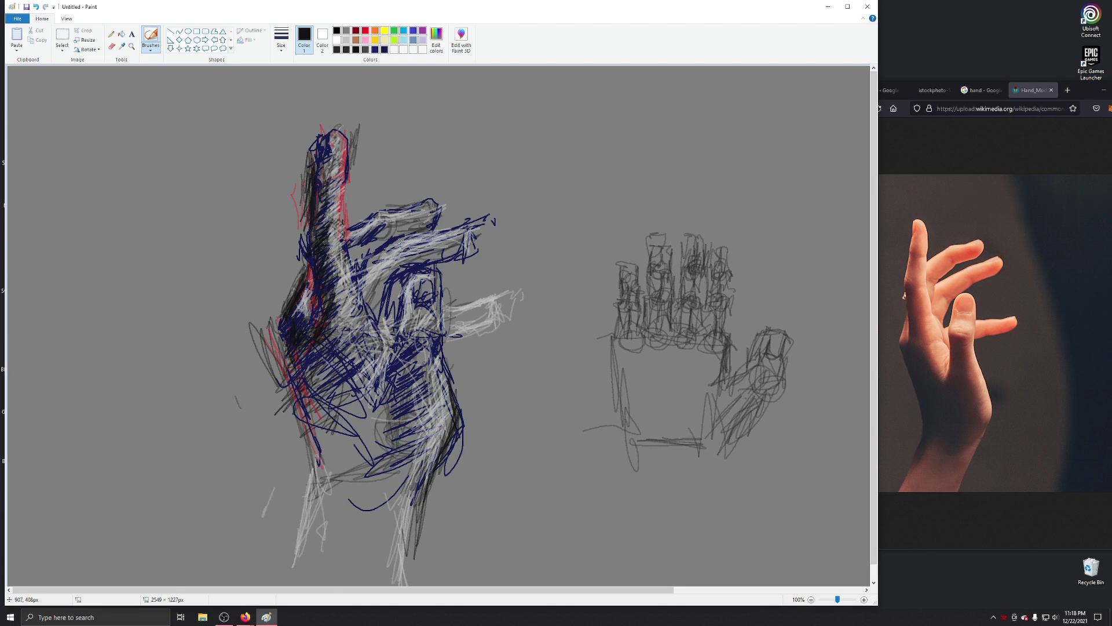
pyautogui.moveTo(448, 225); pyautogui.dragTo(429, 226)
pyautogui.moveTo(405, 235)
pyautogui.mouseDown()
pyautogui.moveTo(393, 233)
pyautogui.moveTo(441, 200)
pyautogui.moveTo(400, 207)
pyautogui.moveTo(422, 199)
pyautogui.mouseUp()
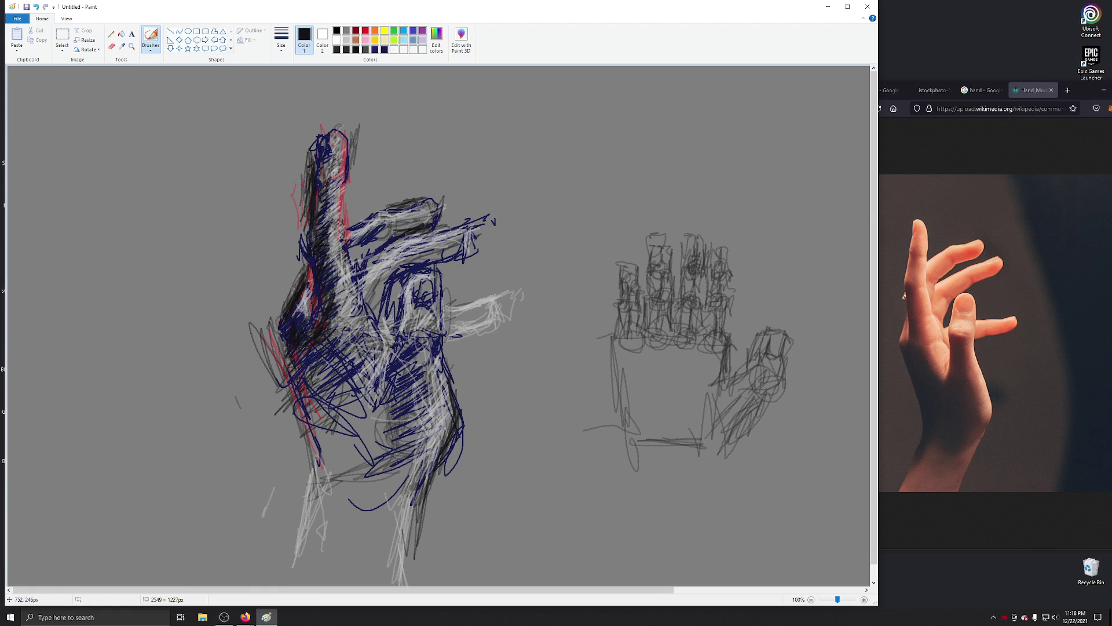
pyautogui.moveTo(343, 171)
pyautogui.mouseDown()
pyautogui.moveTo(347, 249)
pyautogui.moveTo(342, 226)
pyautogui.mouseUp()
pyautogui.moveTo(336, 231)
pyautogui.mouseDown()
pyautogui.moveTo(330, 237)
pyautogui.moveTo(348, 208)
pyautogui.moveTo(349, 232)
pyautogui.moveTo(347, 202)
pyautogui.mouseUp()
pyautogui.moveTo(335, 244)
pyautogui.mouseDown()
pyautogui.moveTo(359, 270)
pyautogui.moveTo(352, 297)
pyautogui.moveTo(382, 325)
pyautogui.mouseUp()
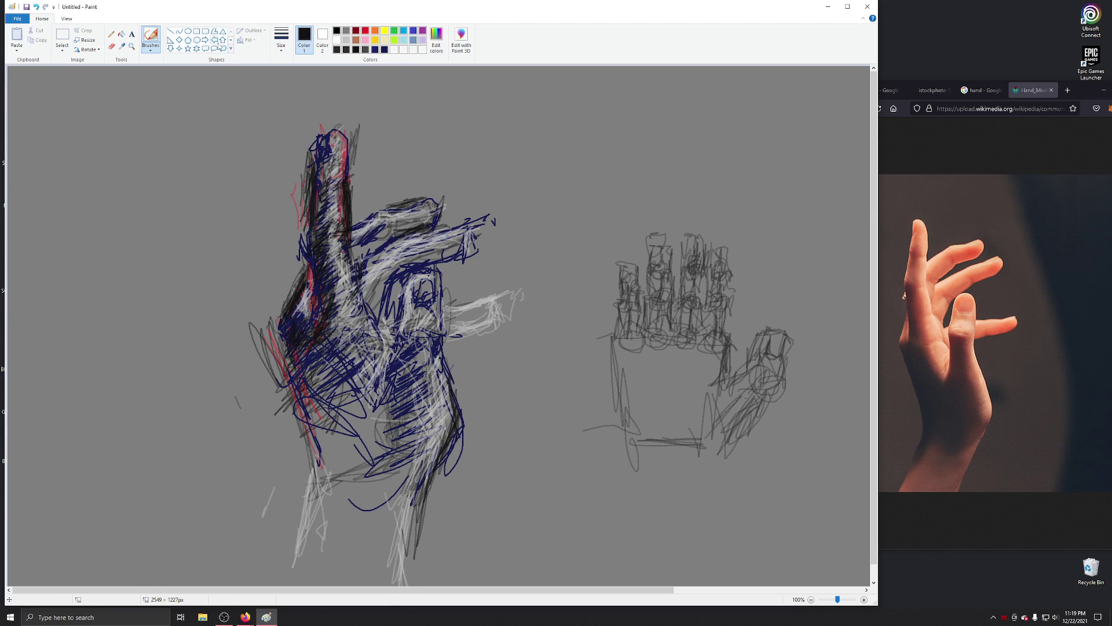
# Switch to another brush and darken the index finger, outer palm and upper bent finger with solid near-black strokes
pyautogui.click(156, 52)
pyautogui.click(175, 87)
pyautogui.moveTo(338, 207)
pyautogui.mouseDown()
pyautogui.moveTo(322, 219)
pyautogui.moveTo(324, 262)
pyautogui.moveTo(342, 268)
pyautogui.moveTo(335, 307)
pyautogui.moveTo(307, 345)
pyautogui.moveTo(308, 394)
pyautogui.moveTo(287, 405)
pyautogui.moveTo(302, 369)
pyautogui.moveTo(326, 383)
pyautogui.moveTo(289, 406)
pyautogui.moveTo(281, 320)
pyautogui.mouseUp()
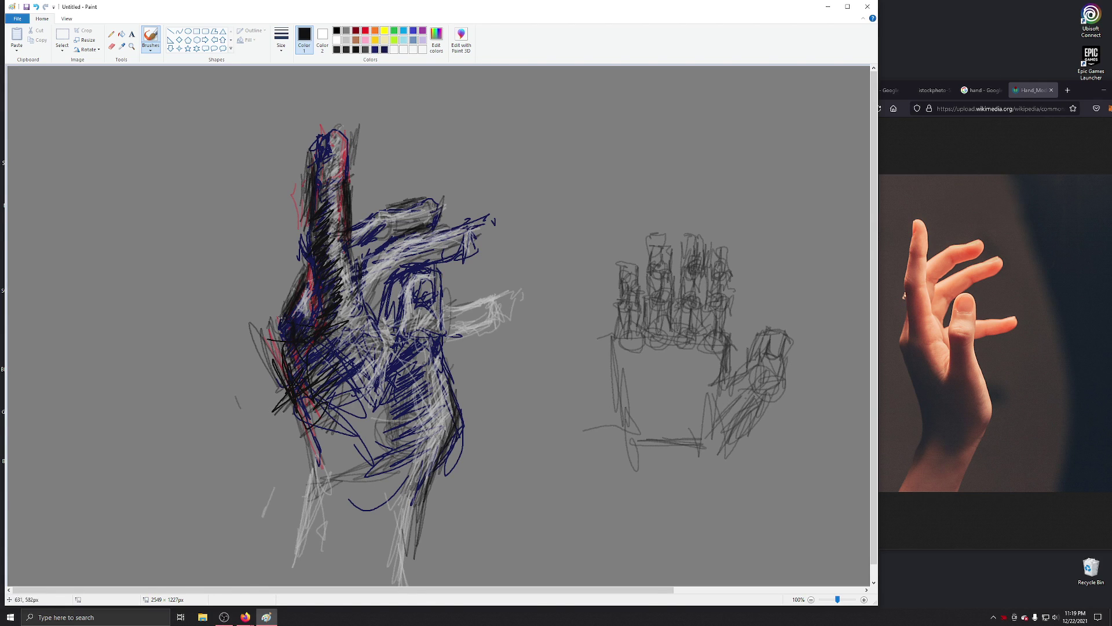
pyautogui.moveTo(366, 202)
pyautogui.mouseDown()
pyautogui.moveTo(367, 216)
pyautogui.moveTo(435, 193)
pyautogui.moveTo(443, 224)
pyautogui.moveTo(385, 239)
pyautogui.moveTo(350, 264)
pyautogui.mouseUp()
pyautogui.moveTo(360, 222)
pyautogui.mouseDown()
pyautogui.moveTo(368, 211)
pyautogui.moveTo(346, 215)
pyautogui.moveTo(352, 194)
pyautogui.moveTo(322, 146)
pyautogui.moveTo(348, 159)
pyautogui.mouseUp()
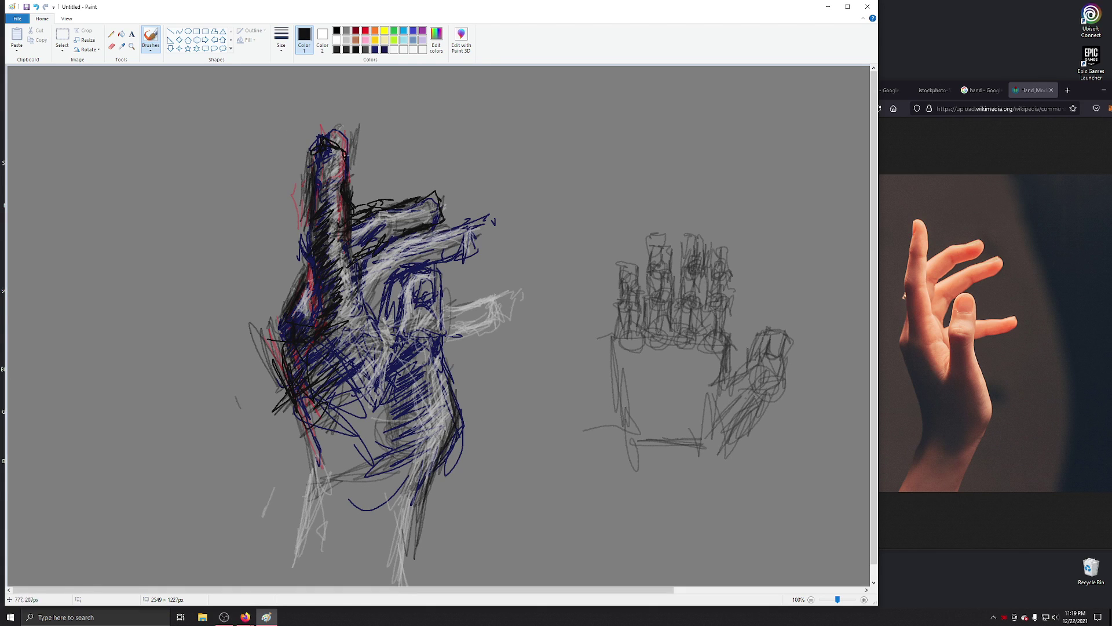
# Deepen the black on the index finger's tip and base, and outline the lower bent finger and thumb tip
pyautogui.moveTo(346, 202)
pyautogui.mouseDown()
pyautogui.moveTo(346, 169)
pyautogui.moveTo(323, 181)
pyautogui.moveTo(324, 151)
pyautogui.moveTo(328, 170)
pyautogui.mouseUp()
pyautogui.moveTo(365, 263); pyautogui.dragTo(348, 337)
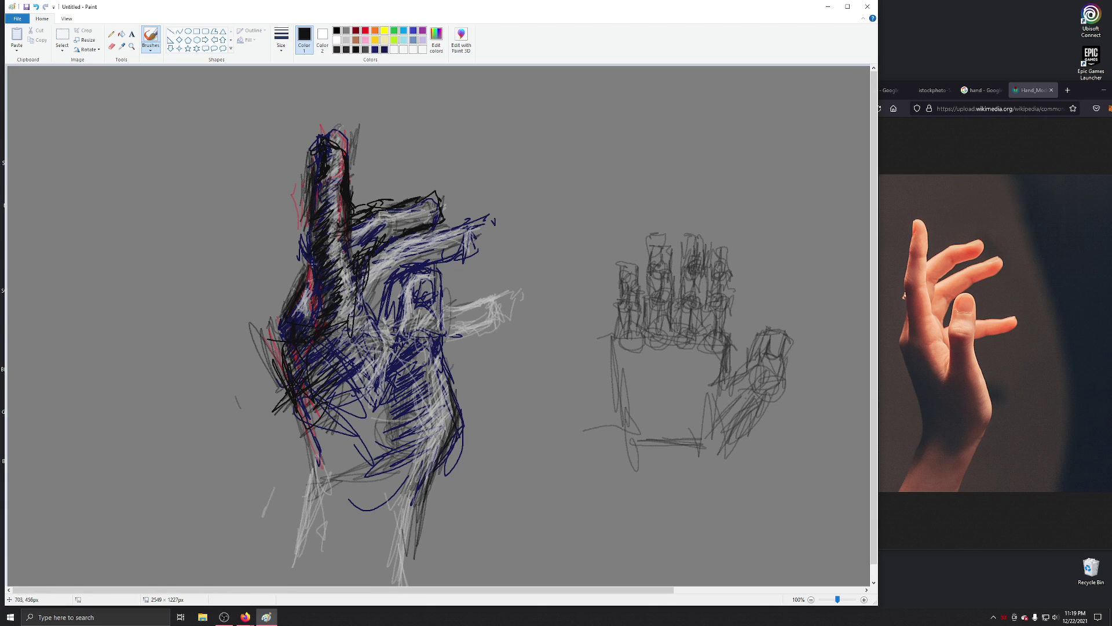
pyautogui.moveTo(371, 260)
pyautogui.mouseDown()
pyautogui.moveTo(503, 219)
pyautogui.moveTo(493, 248)
pyautogui.moveTo(403, 293)
pyautogui.moveTo(416, 275)
pyautogui.moveTo(433, 285)
pyautogui.mouseUp()
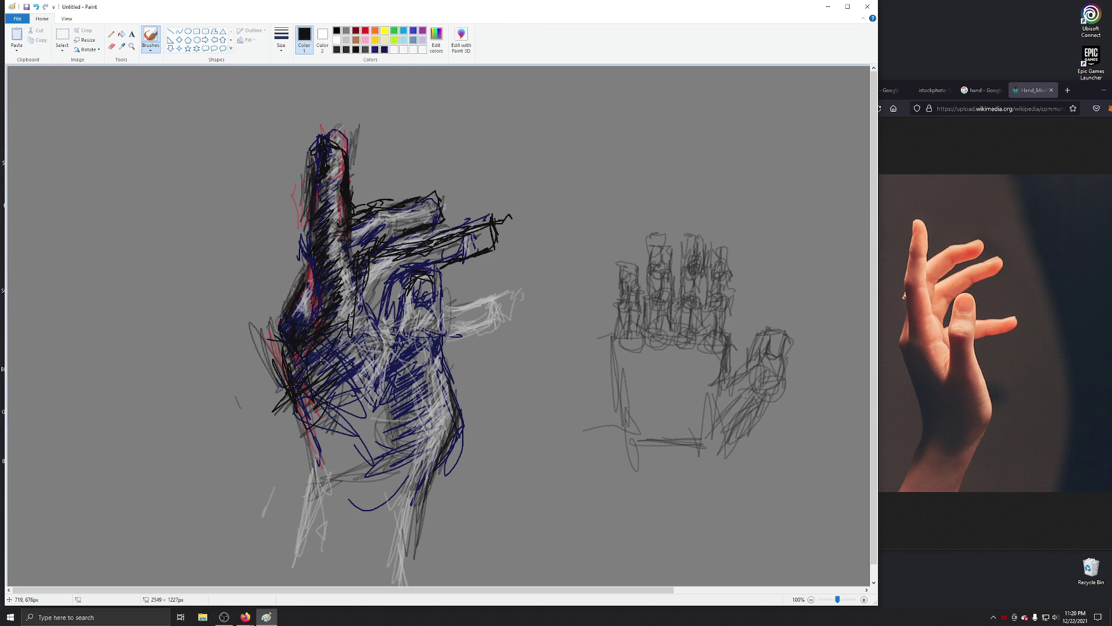
# Hatch black shadows around the outer knuckle, then along both sides of the thumb and across its base
pyautogui.moveTo(316, 294)
pyautogui.mouseDown()
pyautogui.moveTo(311, 252)
pyautogui.moveTo(324, 306)
pyautogui.mouseUp()
pyautogui.moveTo(323, 328)
pyautogui.mouseDown()
pyautogui.moveTo(343, 300)
pyautogui.moveTo(347, 318)
pyautogui.moveTo(328, 297)
pyautogui.mouseUp()
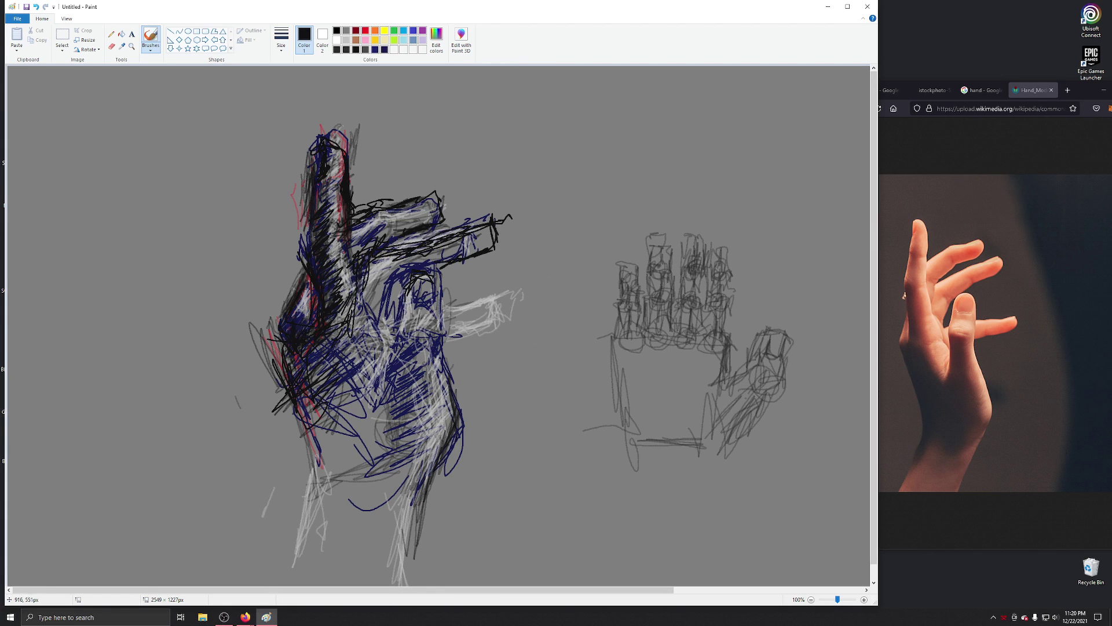
pyautogui.moveTo(405, 288); pyautogui.dragTo(406, 350)
pyautogui.moveTo(407, 328)
pyautogui.mouseDown()
pyautogui.moveTo(415, 344)
pyautogui.moveTo(389, 343)
pyautogui.mouseUp()
pyautogui.moveTo(394, 347)
pyautogui.mouseDown()
pyautogui.moveTo(415, 338)
pyautogui.moveTo(401, 358)
pyautogui.moveTo(409, 368)
pyautogui.moveTo(417, 348)
pyautogui.moveTo(424, 361)
pyautogui.moveTo(388, 388)
pyautogui.moveTo(400, 386)
pyautogui.moveTo(412, 414)
pyautogui.moveTo(396, 428)
pyautogui.moveTo(429, 420)
pyautogui.moveTo(399, 466)
pyautogui.moveTo(429, 470)
pyautogui.moveTo(441, 429)
pyautogui.moveTo(422, 484)
pyautogui.moveTo(438, 430)
pyautogui.mouseUp()
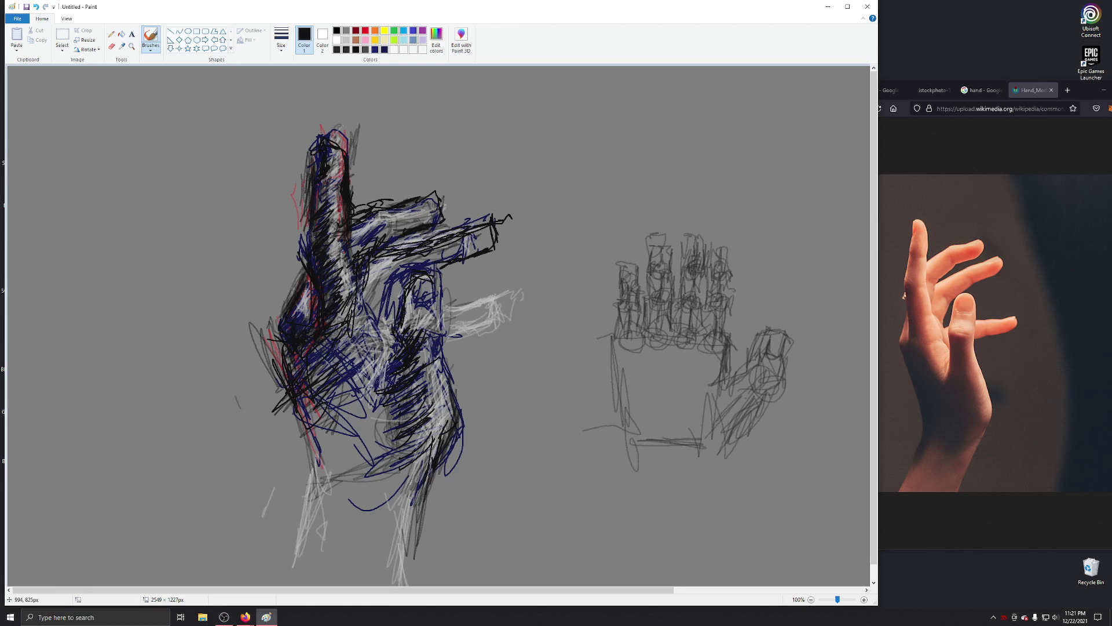
pyautogui.moveTo(422, 280)
pyautogui.mouseDown()
pyautogui.moveTo(434, 274)
pyautogui.moveTo(447, 289)
pyautogui.moveTo(438, 336)
pyautogui.mouseUp()
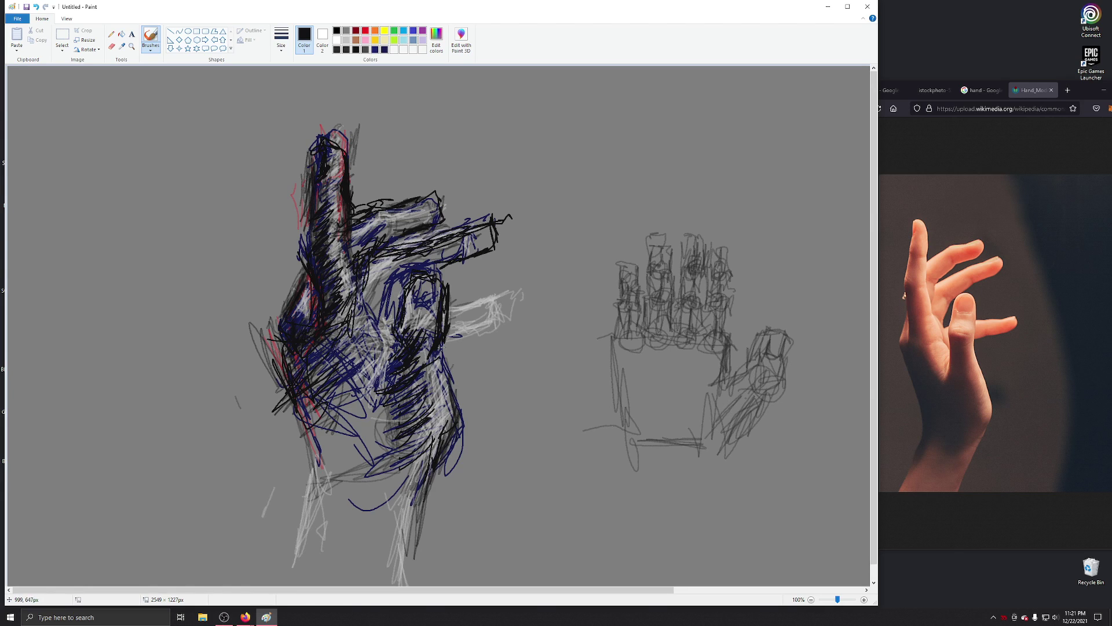
pyautogui.moveTo(435, 353)
pyautogui.mouseDown()
pyautogui.moveTo(445, 408)
pyautogui.moveTo(449, 382)
pyautogui.moveTo(444, 404)
pyautogui.mouseUp()
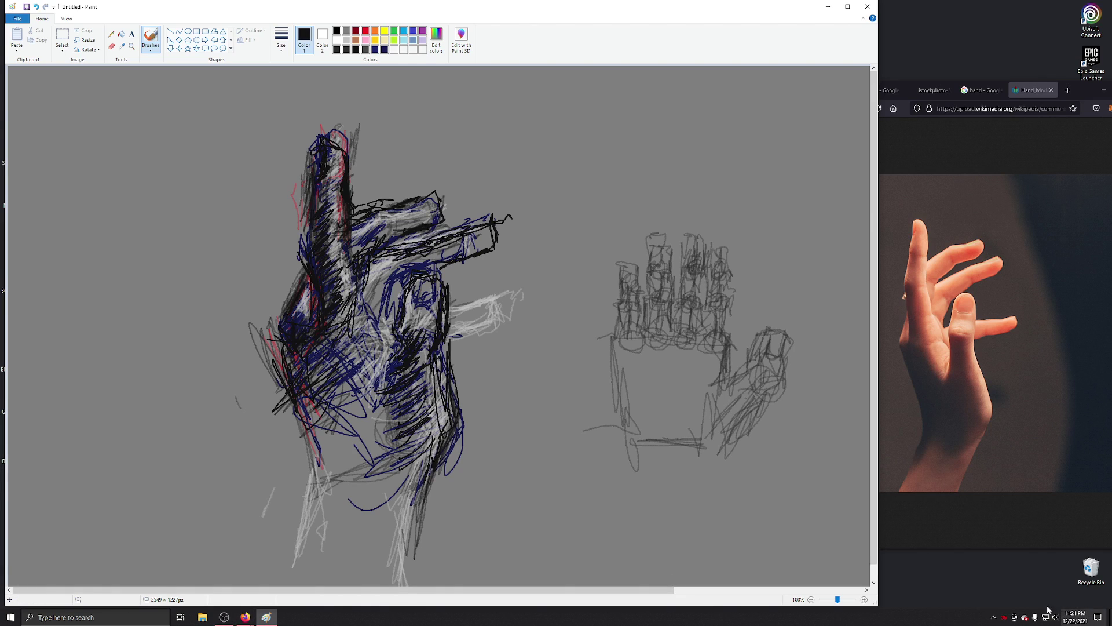
# Reinforce the black hatching beside the thumb base and at the knuckle, and thicken the lower bent finger's outline
pyautogui.press('alt')
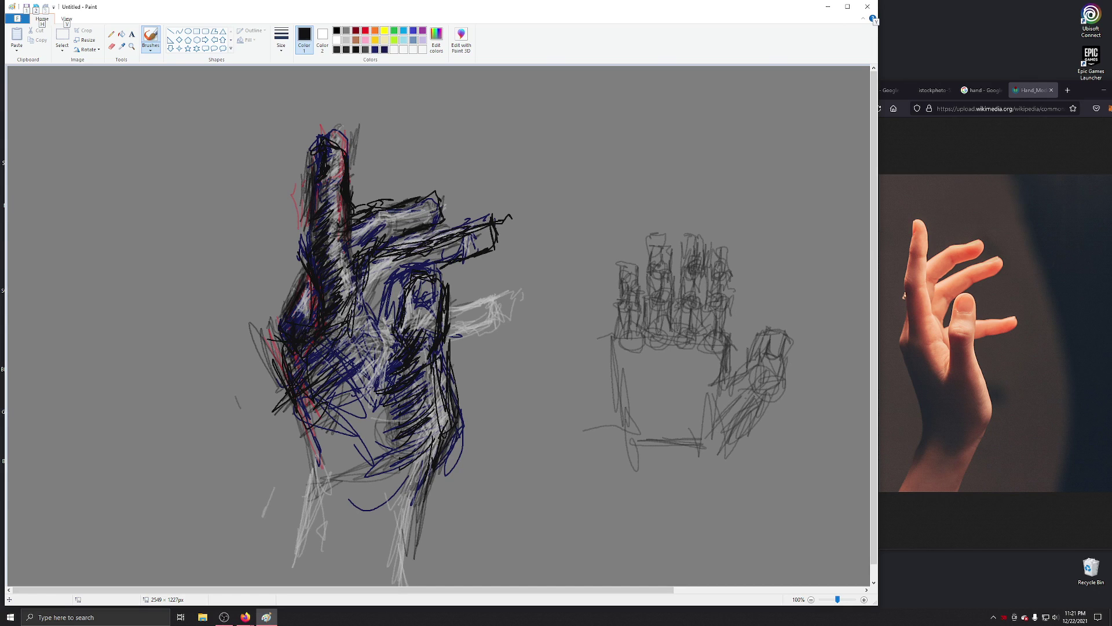
pyautogui.hotkey('alt', 'Tab')
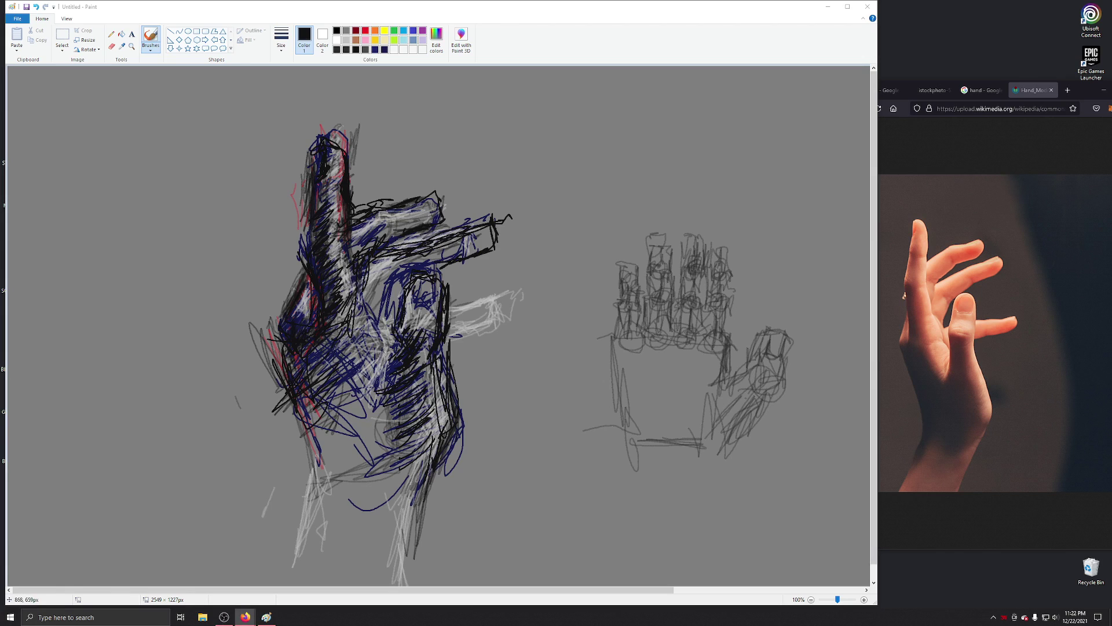
pyautogui.click(384, 352)
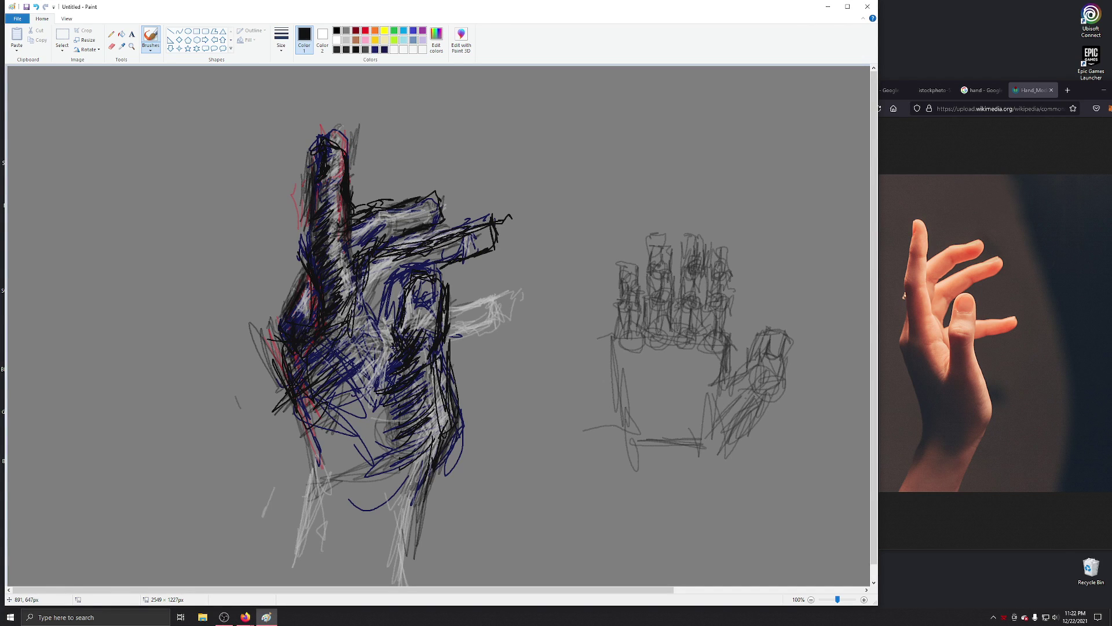
pyautogui.moveTo(403, 349)
pyautogui.mouseDown()
pyautogui.moveTo(382, 411)
pyautogui.moveTo(352, 409)
pyautogui.moveTo(335, 367)
pyautogui.moveTo(358, 401)
pyautogui.moveTo(409, 400)
pyautogui.mouseUp()
pyautogui.moveTo(330, 304)
pyautogui.mouseDown()
pyautogui.moveTo(344, 325)
pyautogui.moveTo(330, 342)
pyautogui.moveTo(319, 325)
pyautogui.mouseUp()
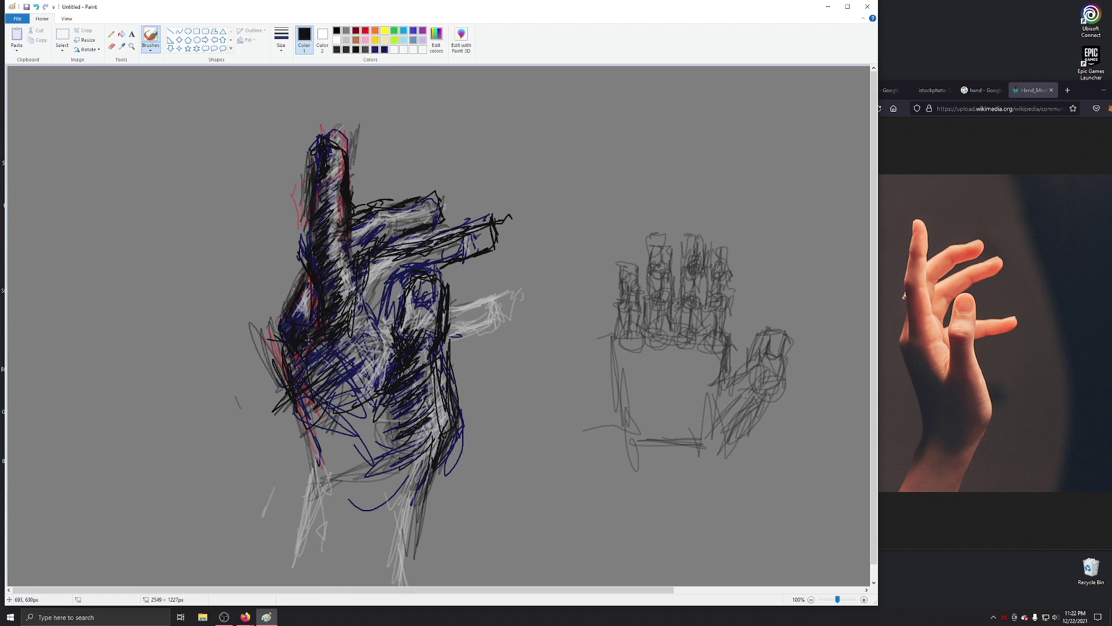
pyautogui.moveTo(300, 320); pyautogui.dragTo(306, 297)
pyautogui.moveTo(377, 258)
pyautogui.mouseDown()
pyautogui.moveTo(454, 242)
pyautogui.moveTo(502, 263)
pyautogui.moveTo(497, 232)
pyautogui.moveTo(509, 219)
pyautogui.mouseUp()
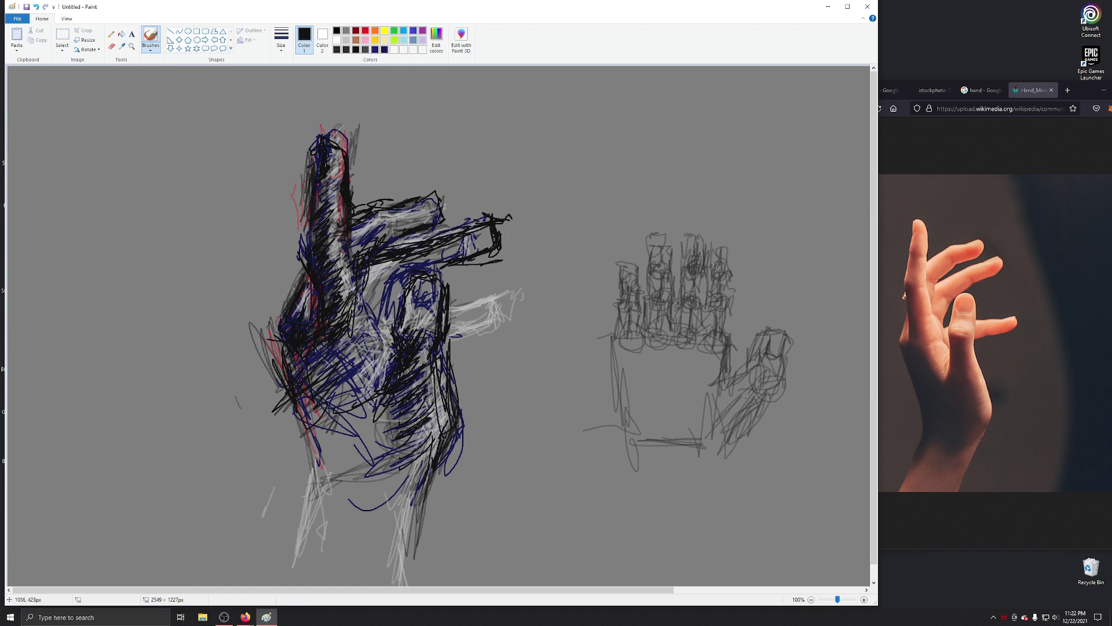
# Draw a black contour from the index finger to the thumb base and deepen the hatching across the thumb base and palm
pyautogui.moveTo(417, 284)
pyautogui.mouseDown()
pyautogui.moveTo(435, 330)
pyautogui.moveTo(402, 351)
pyautogui.moveTo(420, 353)
pyautogui.mouseUp()
pyautogui.moveTo(347, 234)
pyautogui.mouseDown()
pyautogui.moveTo(351, 297)
pyautogui.moveTo(369, 302)
pyautogui.moveTo(378, 342)
pyautogui.moveTo(362, 355)
pyautogui.mouseUp()
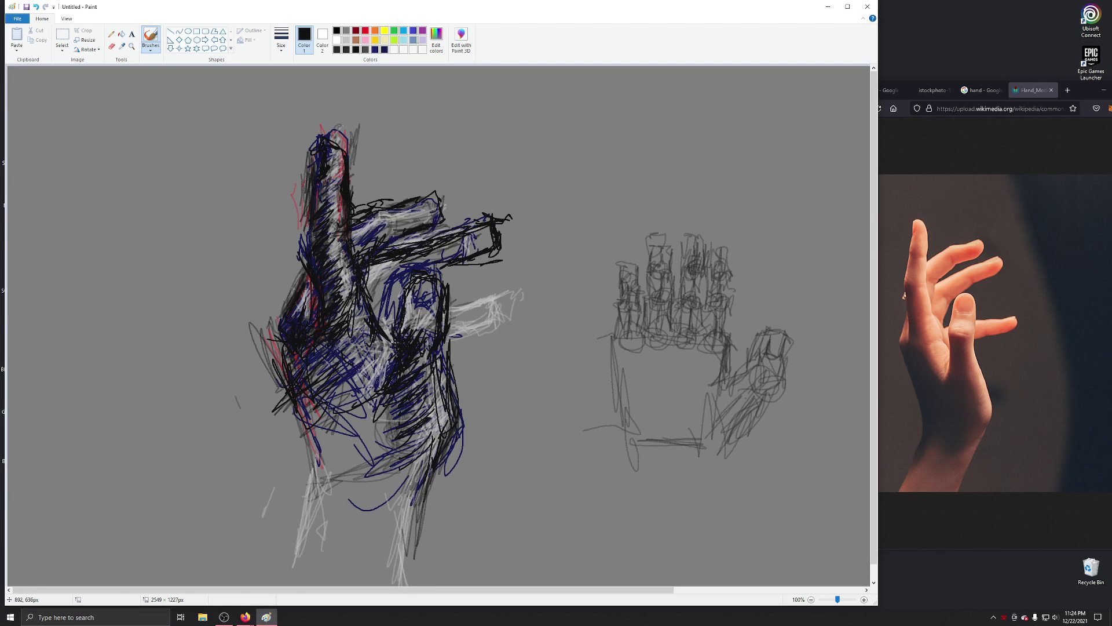
pyautogui.moveTo(399, 323); pyautogui.dragTo(402, 299)
pyautogui.moveTo(432, 359)
pyautogui.mouseDown()
pyautogui.moveTo(394, 415)
pyautogui.moveTo(386, 457)
pyautogui.mouseUp()
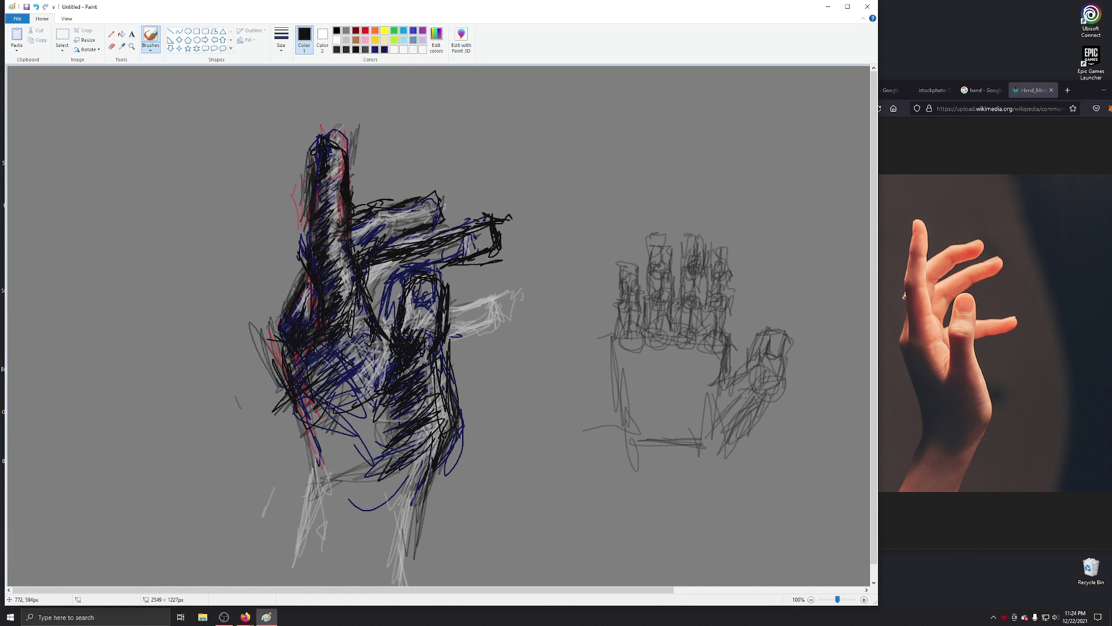
pyautogui.moveTo(333, 329)
pyautogui.mouseDown()
pyautogui.moveTo(318, 349)
pyautogui.moveTo(356, 339)
pyautogui.moveTo(315, 380)
pyautogui.moveTo(338, 388)
pyautogui.moveTo(364, 394)
pyautogui.mouseUp()
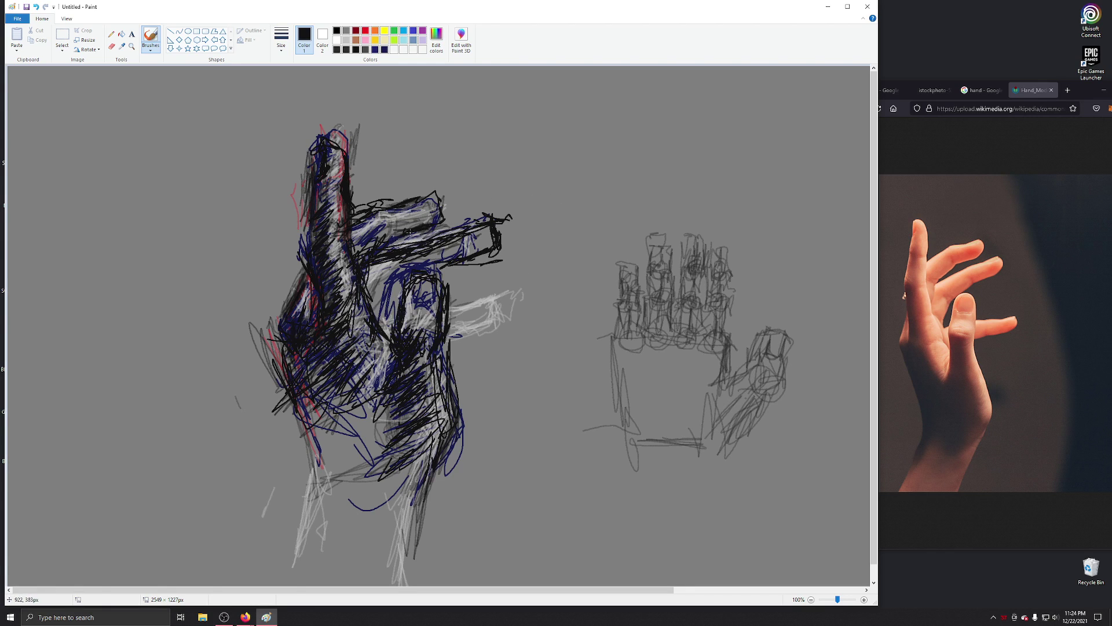
# Darken the contour around the thumb tip and outline the short finger behind the thumb in black
pyautogui.moveTo(417, 272)
pyautogui.mouseDown()
pyautogui.moveTo(383, 284)
pyautogui.moveTo(450, 262)
pyautogui.mouseUp()
pyautogui.moveTo(379, 294)
pyautogui.mouseDown()
pyautogui.moveTo(385, 330)
pyautogui.moveTo(392, 289)
pyautogui.moveTo(384, 330)
pyautogui.moveTo(394, 312)
pyautogui.moveTo(480, 302)
pyautogui.mouseUp()
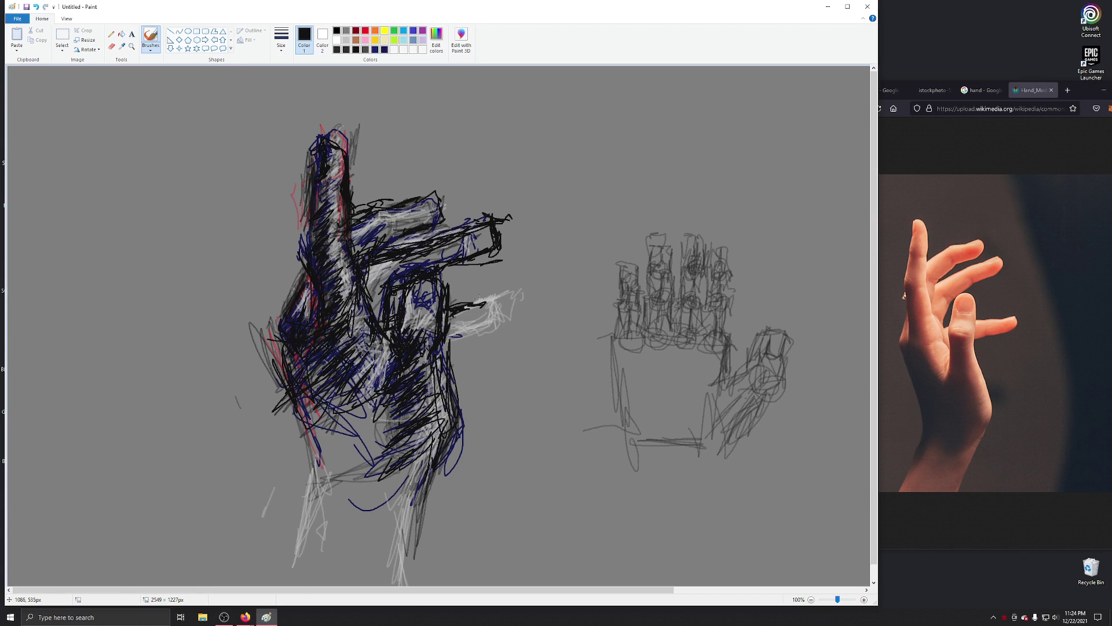
pyautogui.moveTo(446, 327); pyautogui.dragTo(468, 325)
pyautogui.moveTo(455, 318)
pyautogui.mouseDown()
pyautogui.moveTo(489, 321)
pyautogui.moveTo(495, 312)
pyautogui.moveTo(497, 323)
pyautogui.moveTo(481, 341)
pyautogui.moveTo(452, 336)
pyautogui.moveTo(483, 332)
pyautogui.moveTo(447, 344)
pyautogui.moveTo(509, 328)
pyautogui.moveTo(491, 311)
pyautogui.moveTo(515, 336)
pyautogui.mouseUp()
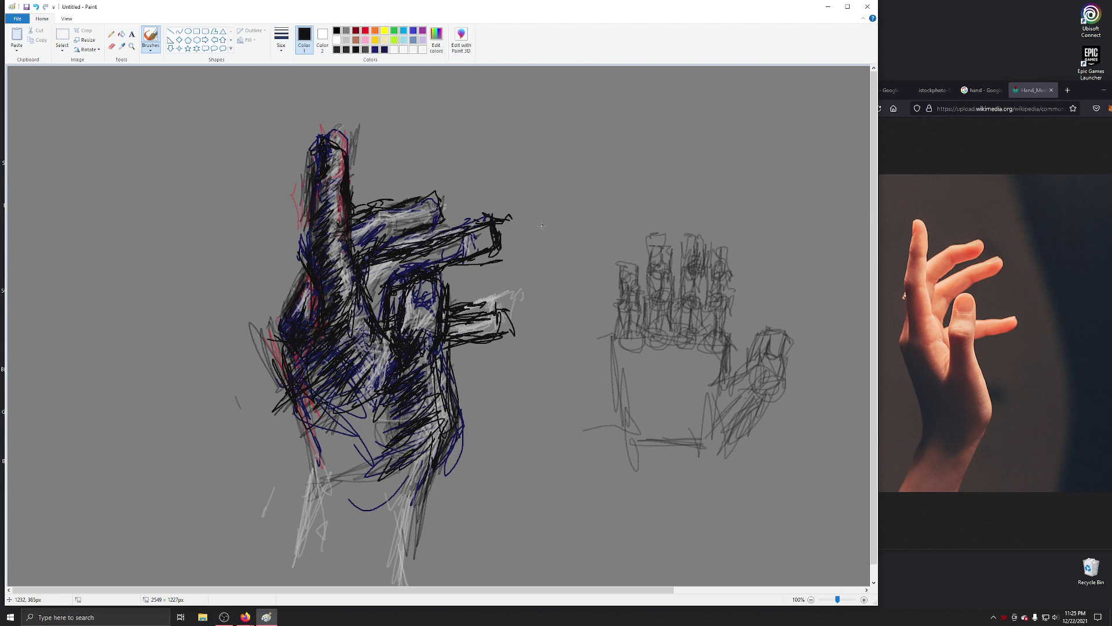
# Thicken the black around the tips of both bent fingers and round off the short finger's end
pyautogui.moveTo(486, 228)
pyautogui.mouseDown()
pyautogui.moveTo(504, 227)
pyautogui.moveTo(512, 243)
pyautogui.mouseUp()
pyautogui.moveTo(439, 200)
pyautogui.mouseDown()
pyautogui.moveTo(446, 194)
pyautogui.moveTo(445, 214)
pyautogui.moveTo(440, 194)
pyautogui.moveTo(431, 208)
pyautogui.moveTo(414, 200)
pyautogui.moveTo(426, 194)
pyautogui.moveTo(360, 208)
pyautogui.moveTo(394, 204)
pyautogui.moveTo(386, 219)
pyautogui.mouseUp()
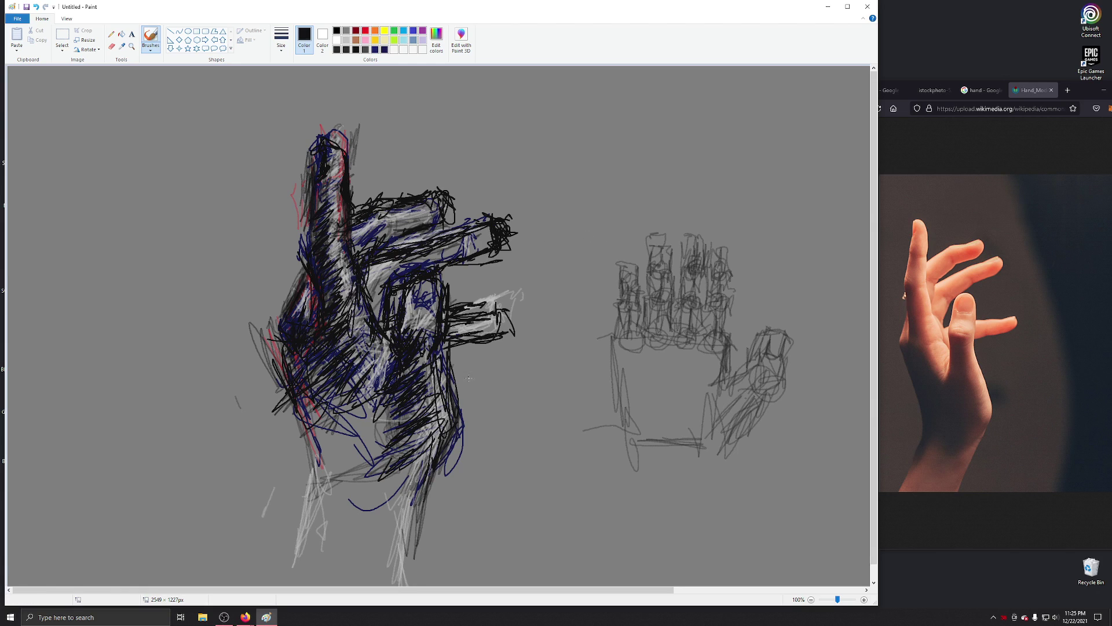
pyautogui.moveTo(481, 345)
pyautogui.mouseDown()
pyautogui.moveTo(481, 327)
pyautogui.moveTo(509, 307)
pyautogui.moveTo(520, 313)
pyautogui.moveTo(510, 304)
pyautogui.moveTo(518, 324)
pyautogui.moveTo(489, 334)
pyautogui.mouseUp()
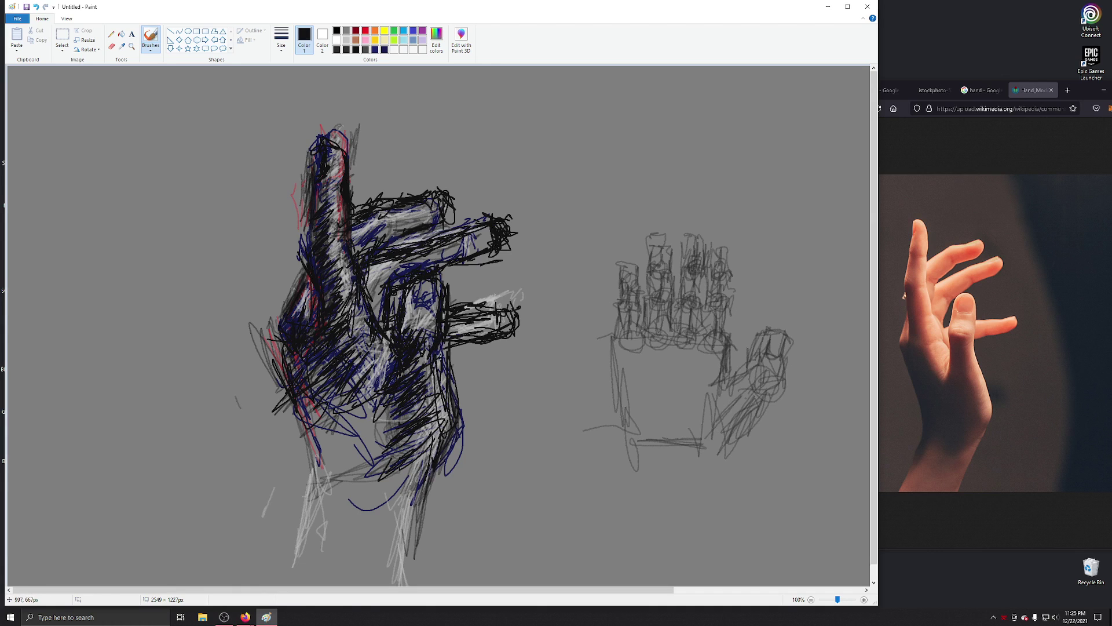
# Strengthen the thumb's outer contour in black and extend both sides of the wrist down to the canvas edge
pyautogui.moveTo(439, 362)
pyautogui.mouseDown()
pyautogui.moveTo(431, 379)
pyautogui.moveTo(436, 349)
pyautogui.mouseUp()
pyautogui.moveTo(438, 345)
pyautogui.mouseDown()
pyautogui.moveTo(449, 443)
pyautogui.moveTo(416, 539)
pyautogui.moveTo(425, 518)
pyautogui.moveTo(421, 585)
pyautogui.mouseUp()
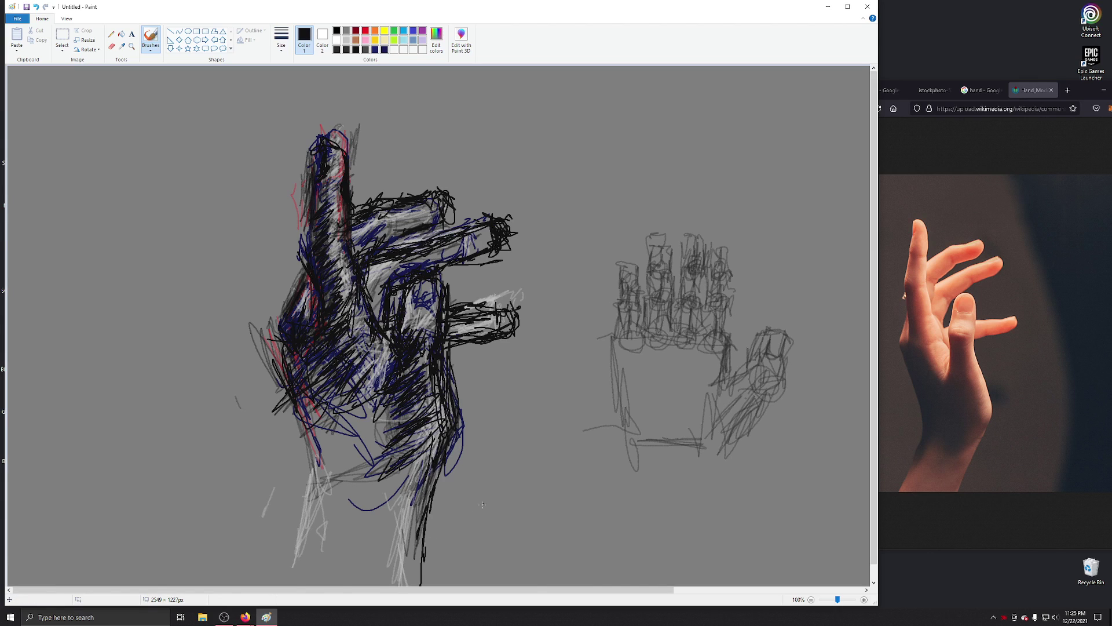
pyautogui.moveTo(434, 461)
pyautogui.mouseDown()
pyautogui.moveTo(414, 569)
pyautogui.moveTo(408, 540)
pyautogui.moveTo(393, 579)
pyautogui.mouseUp()
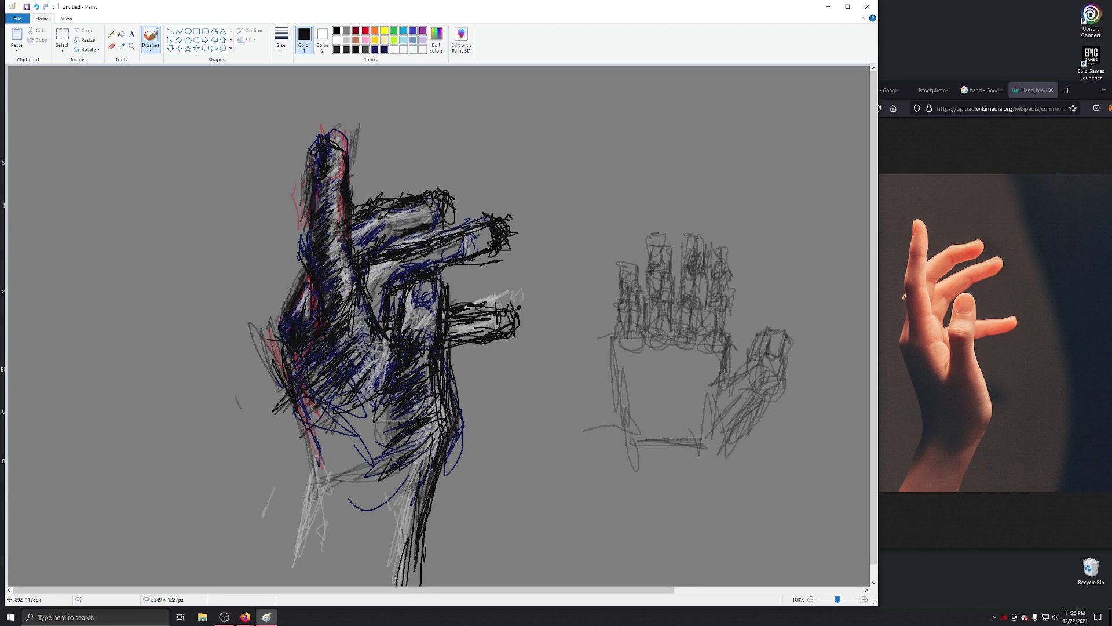
pyautogui.moveTo(293, 425)
pyautogui.mouseDown()
pyautogui.moveTo(317, 486)
pyautogui.moveTo(293, 587)
pyautogui.mouseUp()
pyautogui.moveTo(316, 511); pyautogui.dragTo(318, 560)
pyautogui.moveTo(317, 447); pyautogui.dragTo(296, 411)
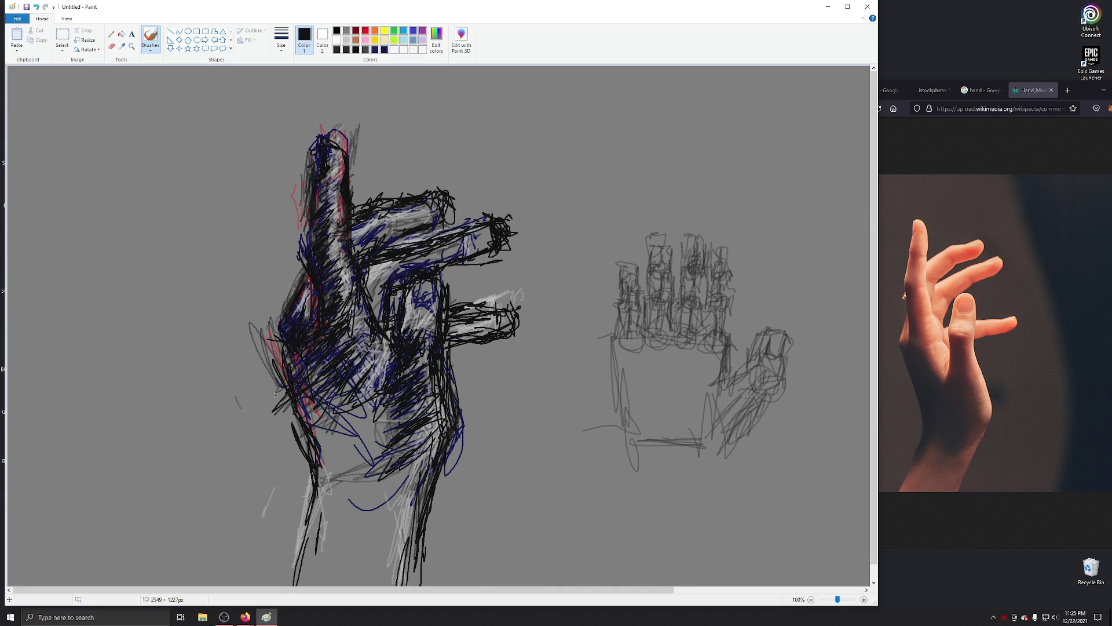
# Build up black strokes along the palm's outer edge and knuckle, and touch up the short finger's tip and thumb base
pyautogui.moveTo(270, 349); pyautogui.dragTo(322, 433)
pyautogui.moveTo(272, 326); pyautogui.dragTo(287, 443)
pyautogui.moveTo(315, 422); pyautogui.dragTo(312, 445)
pyautogui.moveTo(313, 393); pyautogui.dragTo(306, 412)
pyautogui.moveTo(284, 297)
pyautogui.mouseDown()
pyautogui.moveTo(272, 319)
pyautogui.moveTo(281, 322)
pyautogui.mouseUp()
pyautogui.moveTo(305, 293)
pyautogui.mouseDown()
pyautogui.moveTo(268, 317)
pyautogui.moveTo(293, 313)
pyautogui.mouseUp()
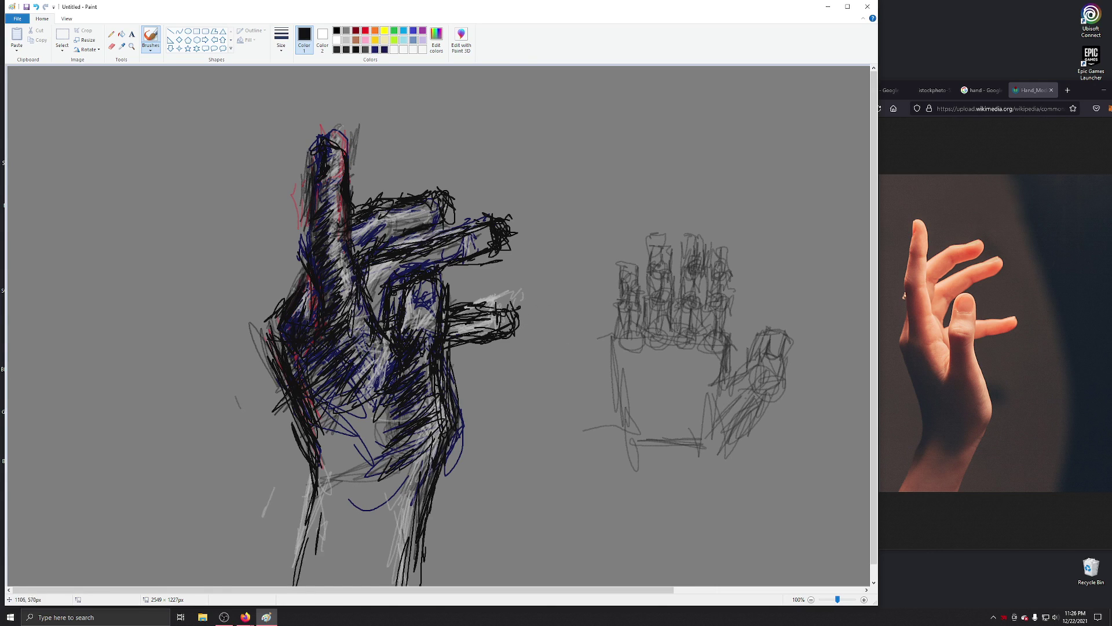
pyautogui.moveTo(498, 317)
pyautogui.mouseDown()
pyautogui.moveTo(527, 305)
pyautogui.moveTo(503, 348)
pyautogui.mouseUp()
pyautogui.moveTo(446, 371); pyautogui.dragTo(442, 439)
# Pick light gray and highlight the index finger, the contour running into the palm, and the thumb down to its base
pyautogui.click(348, 40)
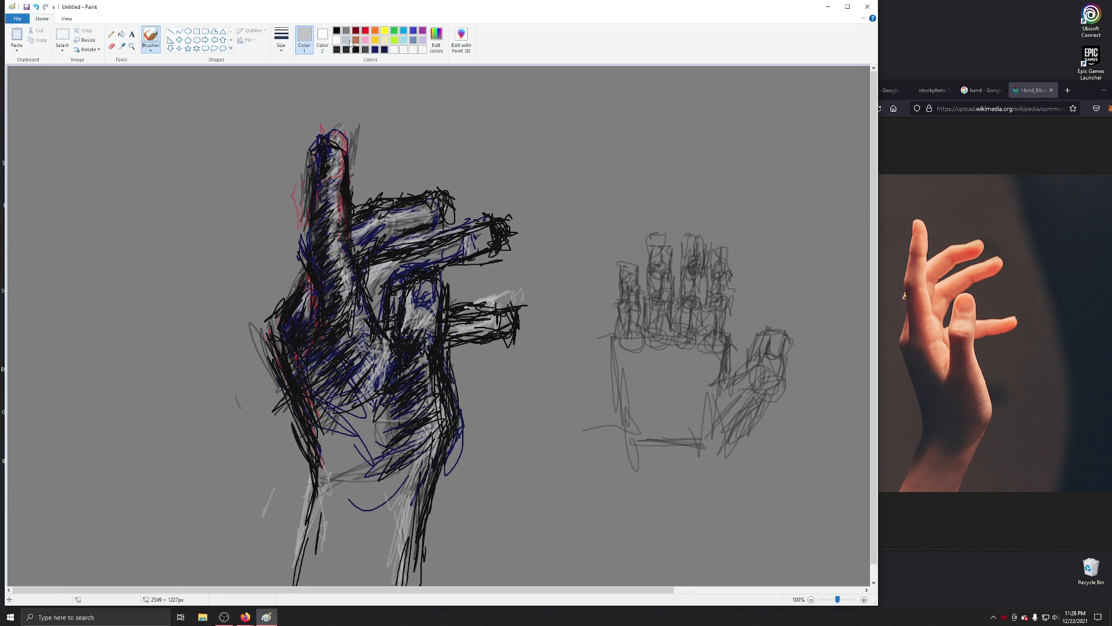
pyautogui.moveTo(328, 149)
pyautogui.mouseDown()
pyautogui.moveTo(334, 247)
pyautogui.moveTo(344, 239)
pyautogui.moveTo(354, 297)
pyautogui.moveTo(393, 362)
pyautogui.mouseUp()
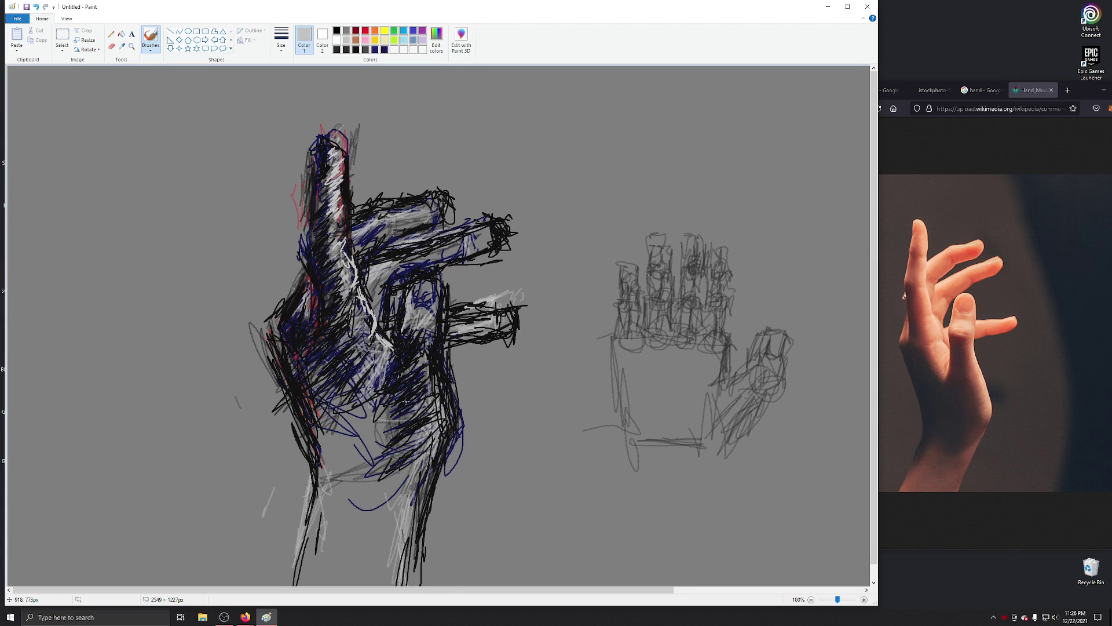
pyautogui.moveTo(401, 369); pyautogui.dragTo(381, 405)
pyautogui.moveTo(409, 310)
pyautogui.mouseDown()
pyautogui.moveTo(406, 331)
pyautogui.moveTo(411, 280)
pyautogui.moveTo(430, 263)
pyautogui.moveTo(415, 287)
pyautogui.moveTo(432, 277)
pyautogui.moveTo(443, 293)
pyautogui.moveTo(427, 378)
pyautogui.moveTo(444, 391)
pyautogui.moveTo(435, 412)
pyautogui.moveTo(445, 429)
pyautogui.moveTo(434, 428)
pyautogui.moveTo(415, 491)
pyautogui.mouseUp()
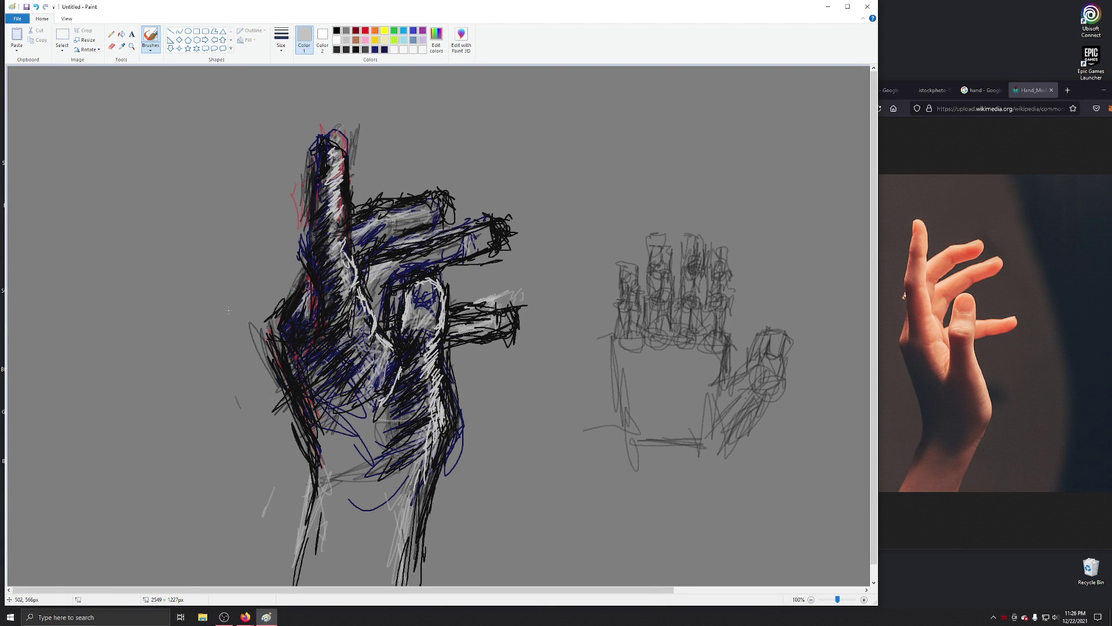
# Add light gray highlights to the outer knuckle and along both bent fingers
pyautogui.moveTo(296, 299)
pyautogui.mouseDown()
pyautogui.moveTo(298, 284)
pyautogui.moveTo(298, 325)
pyautogui.moveTo(315, 328)
pyautogui.mouseUp()
pyautogui.moveTo(349, 232)
pyautogui.mouseDown()
pyautogui.moveTo(368, 212)
pyautogui.moveTo(442, 194)
pyautogui.mouseUp()
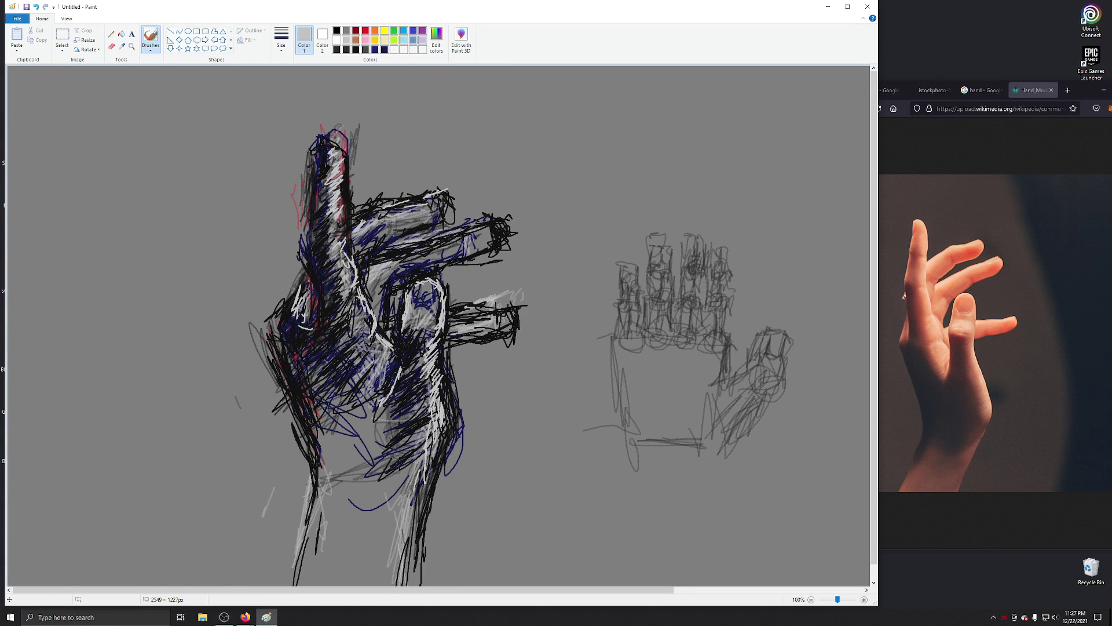
pyautogui.hotkey('alt', 'Tab')
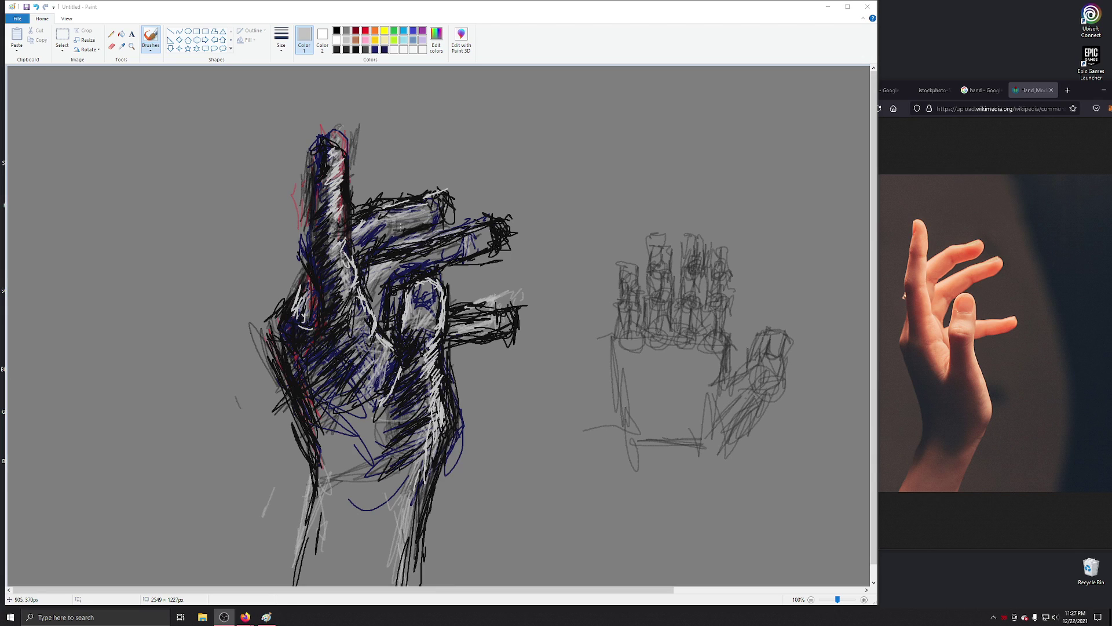
pyautogui.click(409, 222)
pyautogui.moveTo(409, 223)
pyautogui.mouseDown()
pyautogui.moveTo(426, 228)
pyautogui.moveTo(400, 232)
pyautogui.moveTo(445, 217)
pyautogui.moveTo(435, 217)
pyautogui.mouseUp()
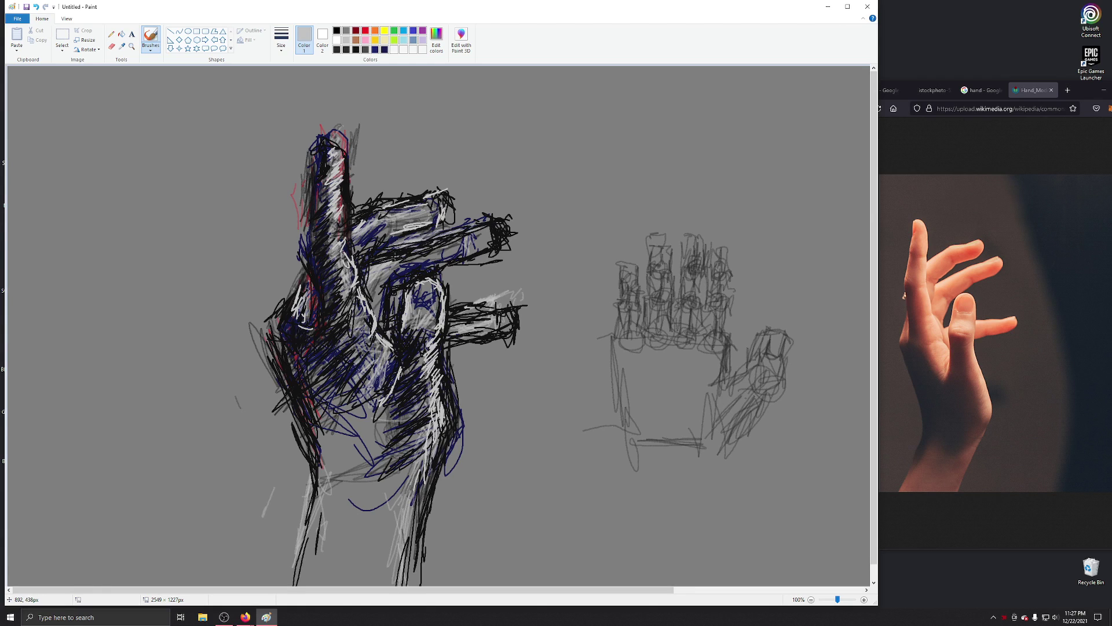
pyautogui.moveTo(382, 280)
pyautogui.mouseDown()
pyautogui.moveTo(405, 255)
pyautogui.moveTo(379, 262)
pyautogui.moveTo(502, 223)
pyautogui.moveTo(492, 228)
pyautogui.moveTo(504, 248)
pyautogui.moveTo(486, 262)
pyautogui.moveTo(392, 283)
pyautogui.mouseUp()
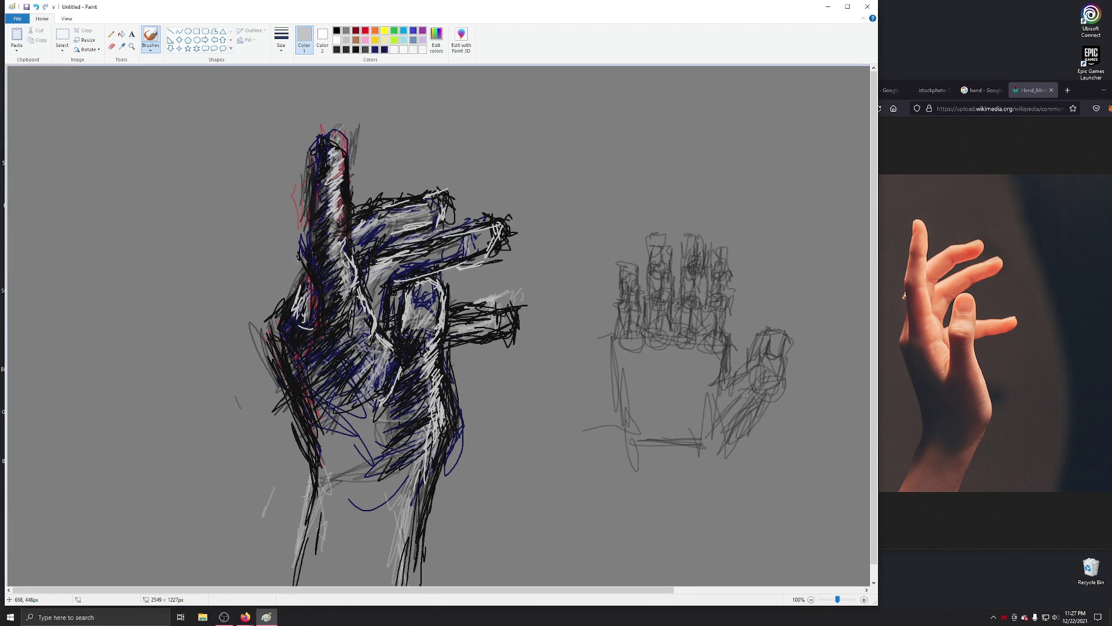
# Rework the light gray highlights around the outer knuckle, undoing one stray stroke across the palm
pyautogui.moveTo(306, 290)
pyautogui.mouseDown()
pyautogui.moveTo(281, 341)
pyautogui.moveTo(290, 347)
pyautogui.mouseUp()
pyautogui.moveTo(363, 321)
pyautogui.mouseDown()
pyautogui.moveTo(371, 333)
pyautogui.moveTo(270, 359)
pyautogui.mouseUp()
pyautogui.hotkey('ctrl', 'z')
pyautogui.moveTo(285, 320)
pyautogui.mouseDown()
pyautogui.moveTo(289, 330)
pyautogui.moveTo(313, 325)
pyautogui.mouseUp()
pyautogui.moveTo(312, 269); pyautogui.dragTo(316, 322)
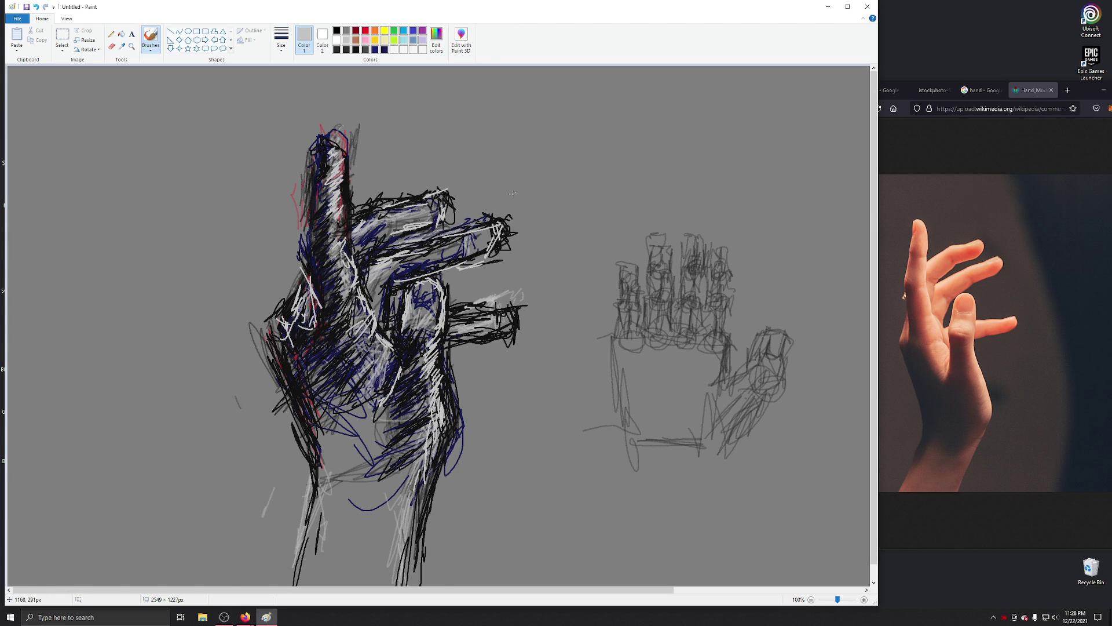
# Mark the joints of both bent fingers with light gray and highlight the space beside the thumb and the short finger
pyautogui.moveTo(377, 244)
pyautogui.mouseDown()
pyautogui.moveTo(358, 263)
pyautogui.moveTo(376, 249)
pyautogui.mouseUp()
pyautogui.moveTo(406, 229)
pyautogui.mouseDown()
pyautogui.moveTo(425, 220)
pyautogui.moveTo(438, 235)
pyautogui.moveTo(433, 279)
pyautogui.moveTo(442, 261)
pyautogui.moveTo(397, 283)
pyautogui.mouseUp()
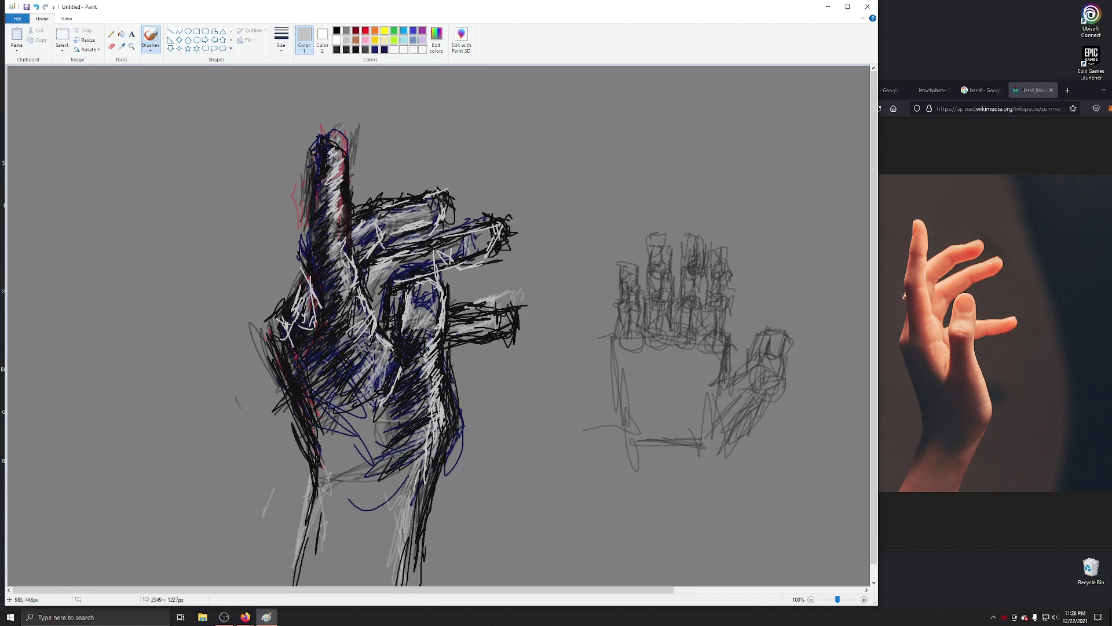
pyautogui.moveTo(405, 274)
pyautogui.mouseDown()
pyautogui.moveTo(392, 281)
pyautogui.moveTo(409, 280)
pyautogui.moveTo(383, 310)
pyautogui.moveTo(381, 337)
pyautogui.mouseUp()
pyautogui.moveTo(497, 334)
pyautogui.mouseDown()
pyautogui.moveTo(445, 314)
pyautogui.moveTo(501, 309)
pyautogui.mouseUp()
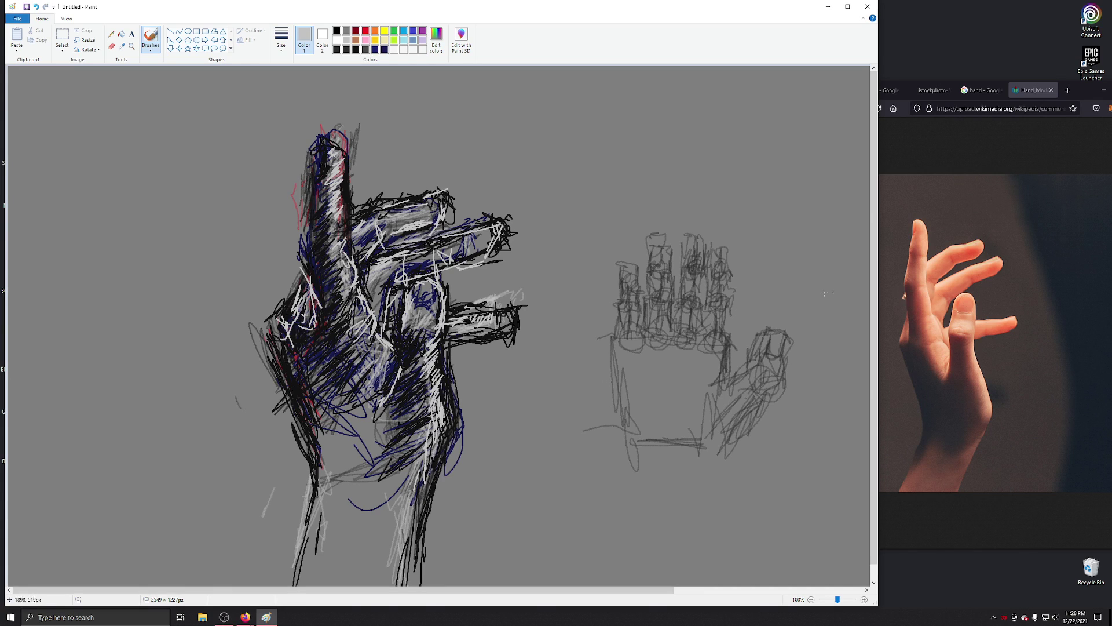
# Touch up the short finger's tip and add light gray curves along the thumb crease and across the palm
pyautogui.moveTo(510, 321); pyautogui.dragTo(513, 314)
pyautogui.moveTo(392, 394); pyautogui.dragTo(374, 426)
pyautogui.moveTo(400, 357)
pyautogui.mouseDown()
pyautogui.moveTo(383, 346)
pyautogui.moveTo(368, 383)
pyautogui.moveTo(347, 364)
pyautogui.moveTo(308, 370)
pyautogui.mouseUp()
# Handwrite "Brø Family" in light gray in the empty area beside the shaded hand and draw a smiley face beneath it
pyautogui.moveTo(60, 173)
pyautogui.mouseDown()
pyautogui.moveTo(60, 217)
pyautogui.moveTo(65, 197)
pyautogui.moveTo(51, 218)
pyautogui.mouseUp()
pyautogui.moveTo(91, 183); pyautogui.dragTo(91, 206)
pyautogui.moveTo(92, 193)
pyautogui.mouseDown()
pyautogui.moveTo(106, 174)
pyautogui.moveTo(109, 207)
pyautogui.moveTo(122, 188)
pyautogui.moveTo(102, 199)
pyautogui.mouseUp()
pyautogui.moveTo(54, 261)
pyautogui.mouseDown()
pyautogui.moveTo(54, 284)
pyautogui.moveTo(70, 249)
pyautogui.moveTo(73, 268)
pyautogui.moveTo(117, 280)
pyautogui.mouseUp()
pyautogui.moveTo(131, 233)
pyautogui.mouseDown()
pyautogui.moveTo(132, 274)
pyautogui.moveTo(152, 261)
pyautogui.moveTo(141, 294)
pyautogui.mouseUp()
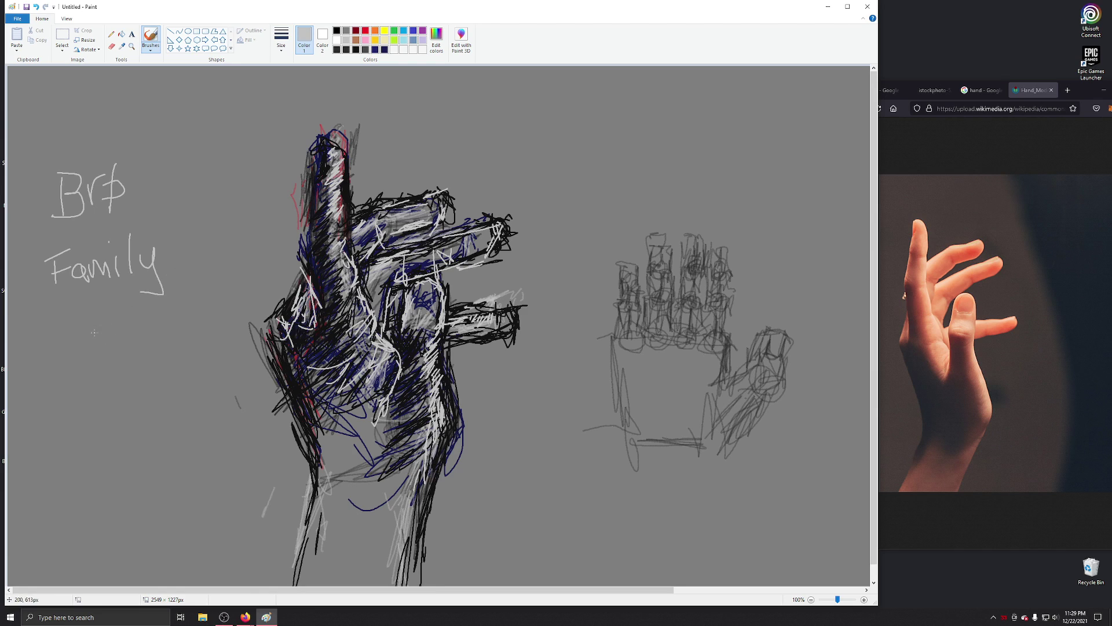
pyautogui.moveTo(93, 348)
pyautogui.mouseDown()
pyautogui.moveTo(106, 316)
pyautogui.moveTo(86, 350)
pyautogui.moveTo(130, 363)
pyautogui.moveTo(126, 320)
pyautogui.mouseUp()
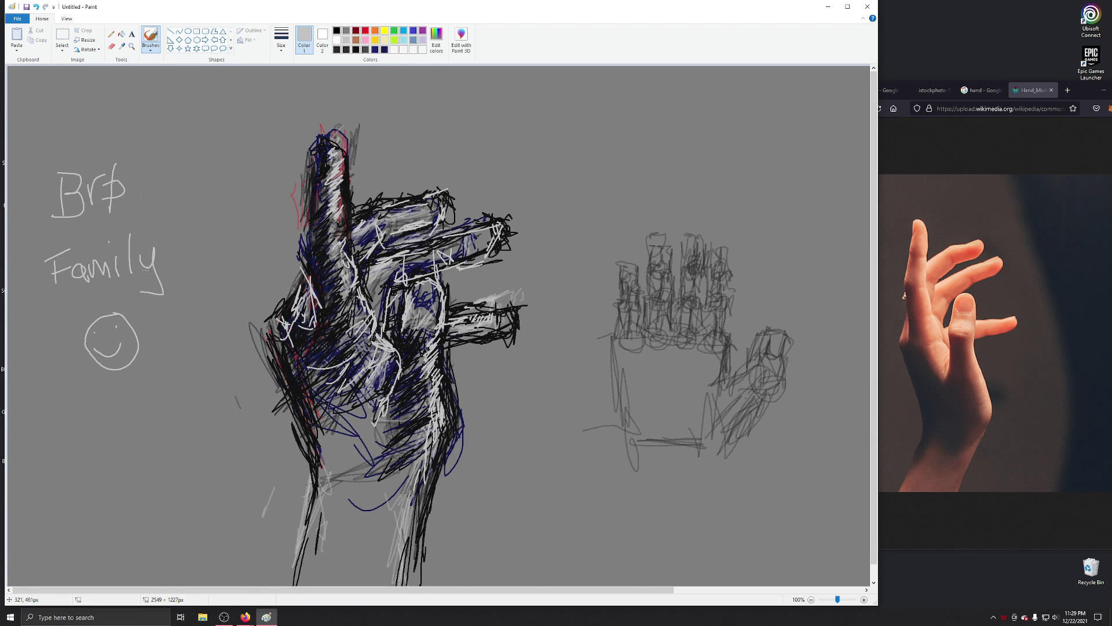